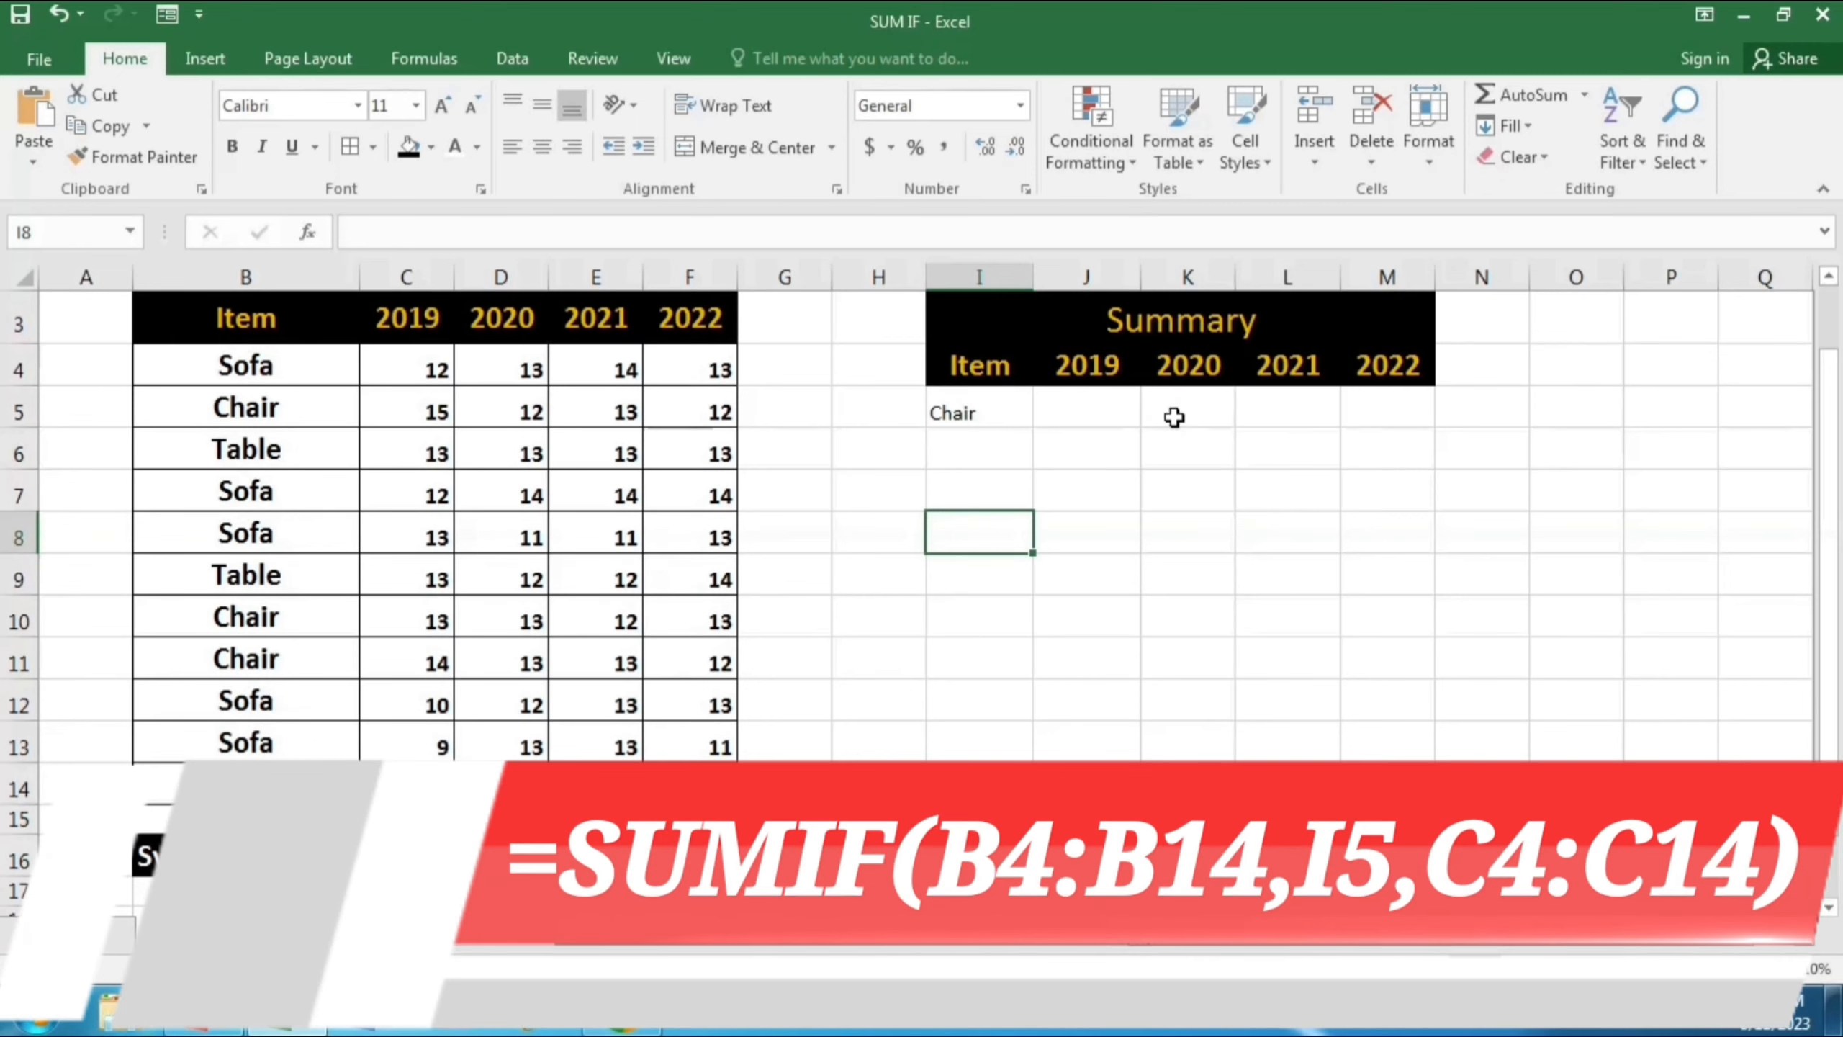
- Enter the formula =SUMIF(B4:B14,I5,C4:C14) in J5 to total the summary item for 2019
left_click(1110, 413)
left_click(712, 243)
type("=")
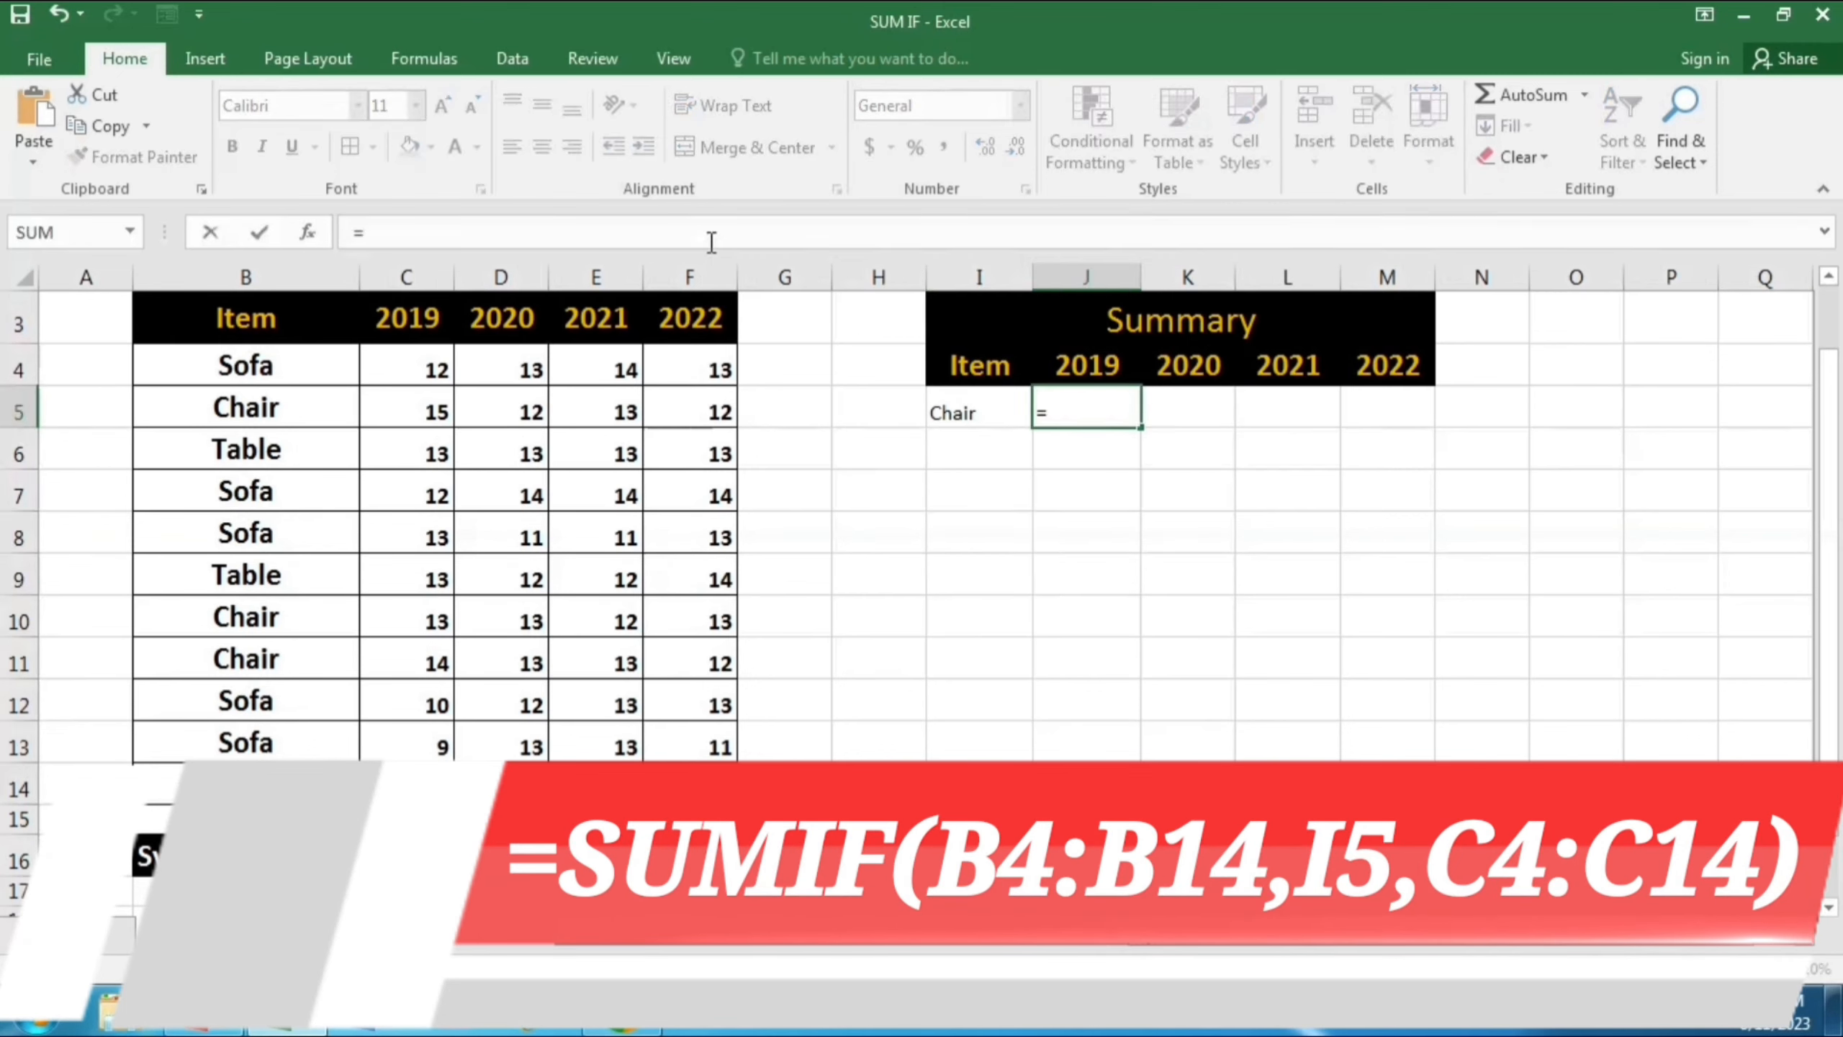
type("sumif")
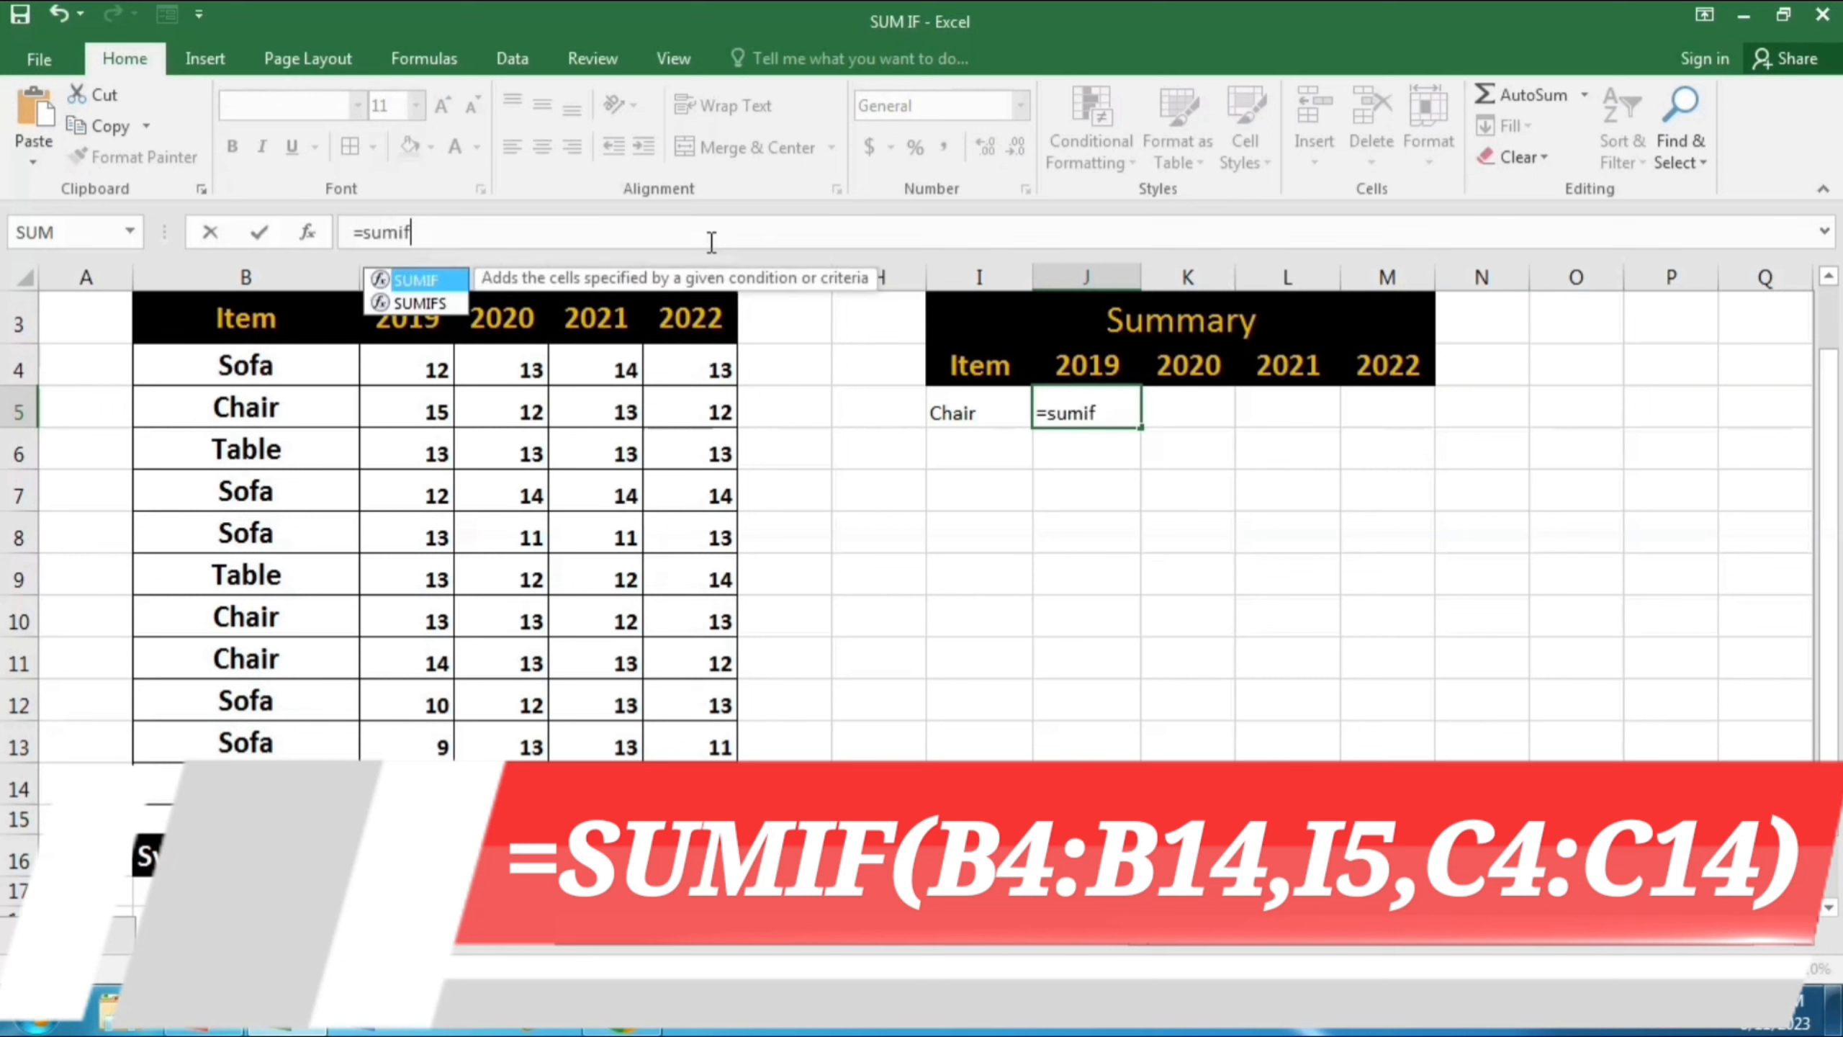
type("(")
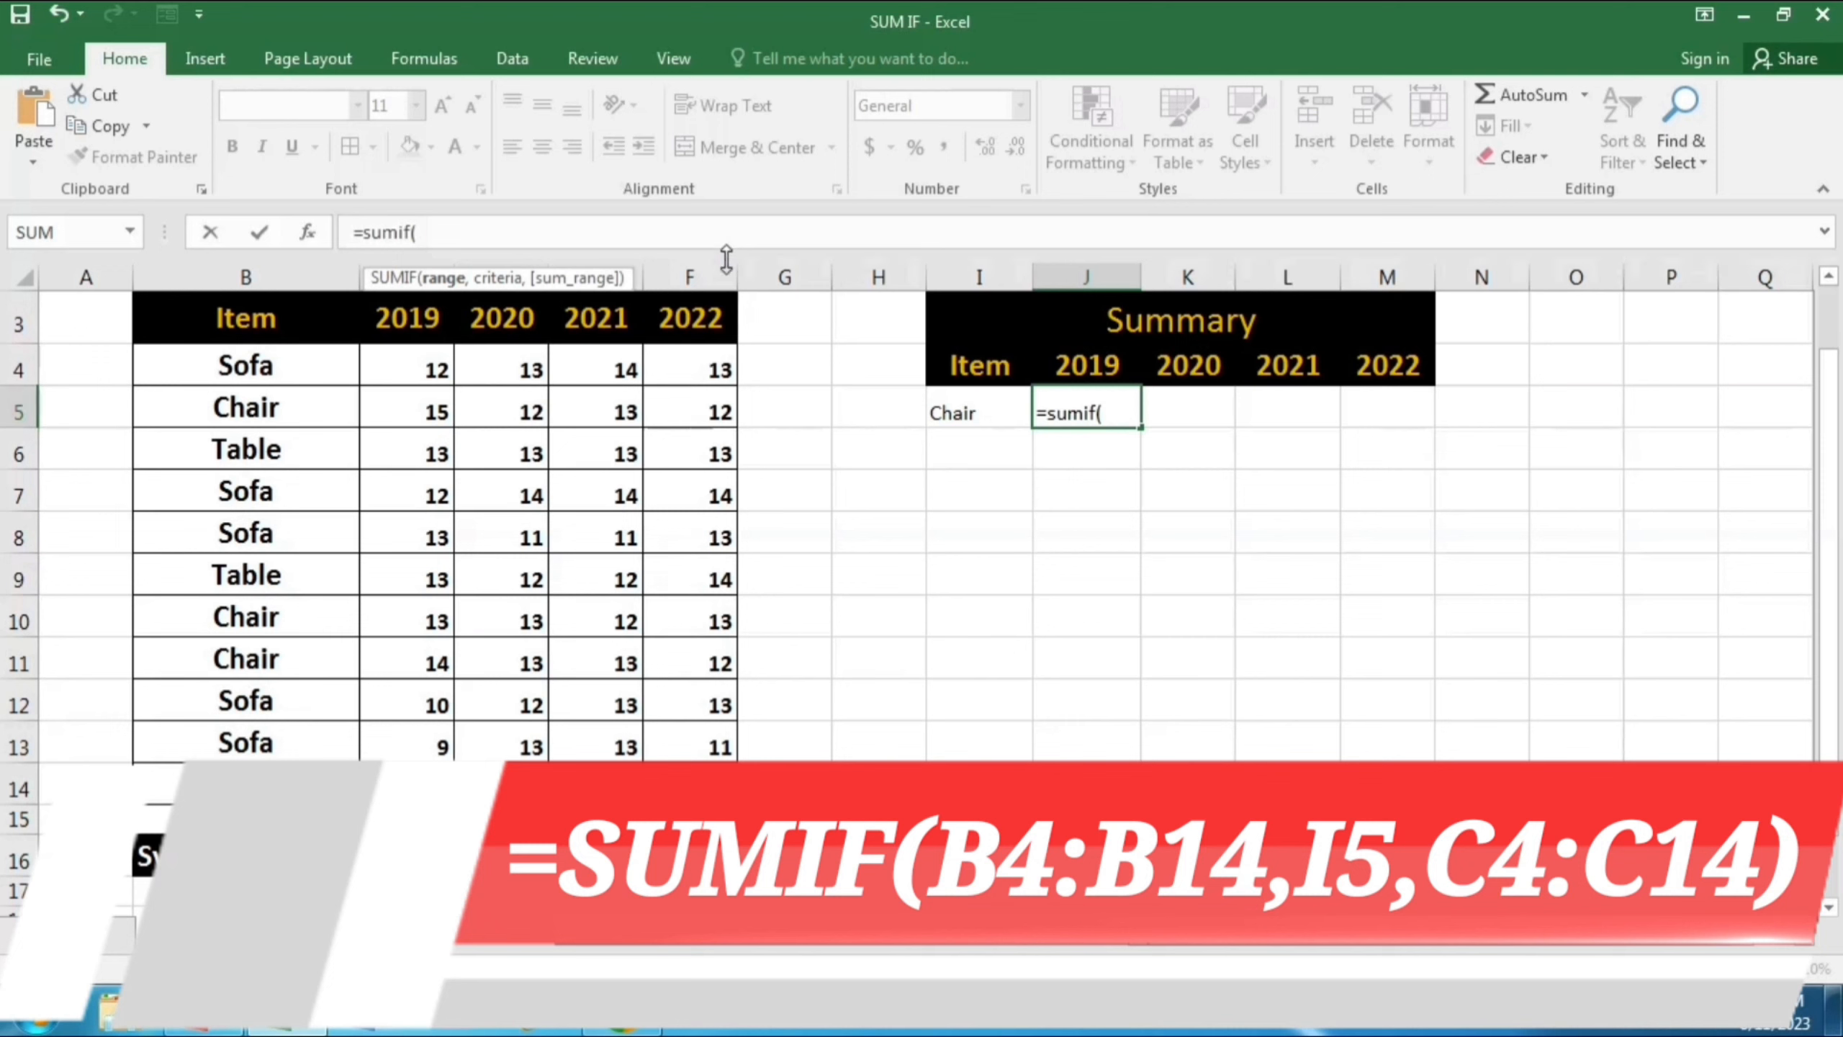
left_click_drag(324, 382, 319, 787)
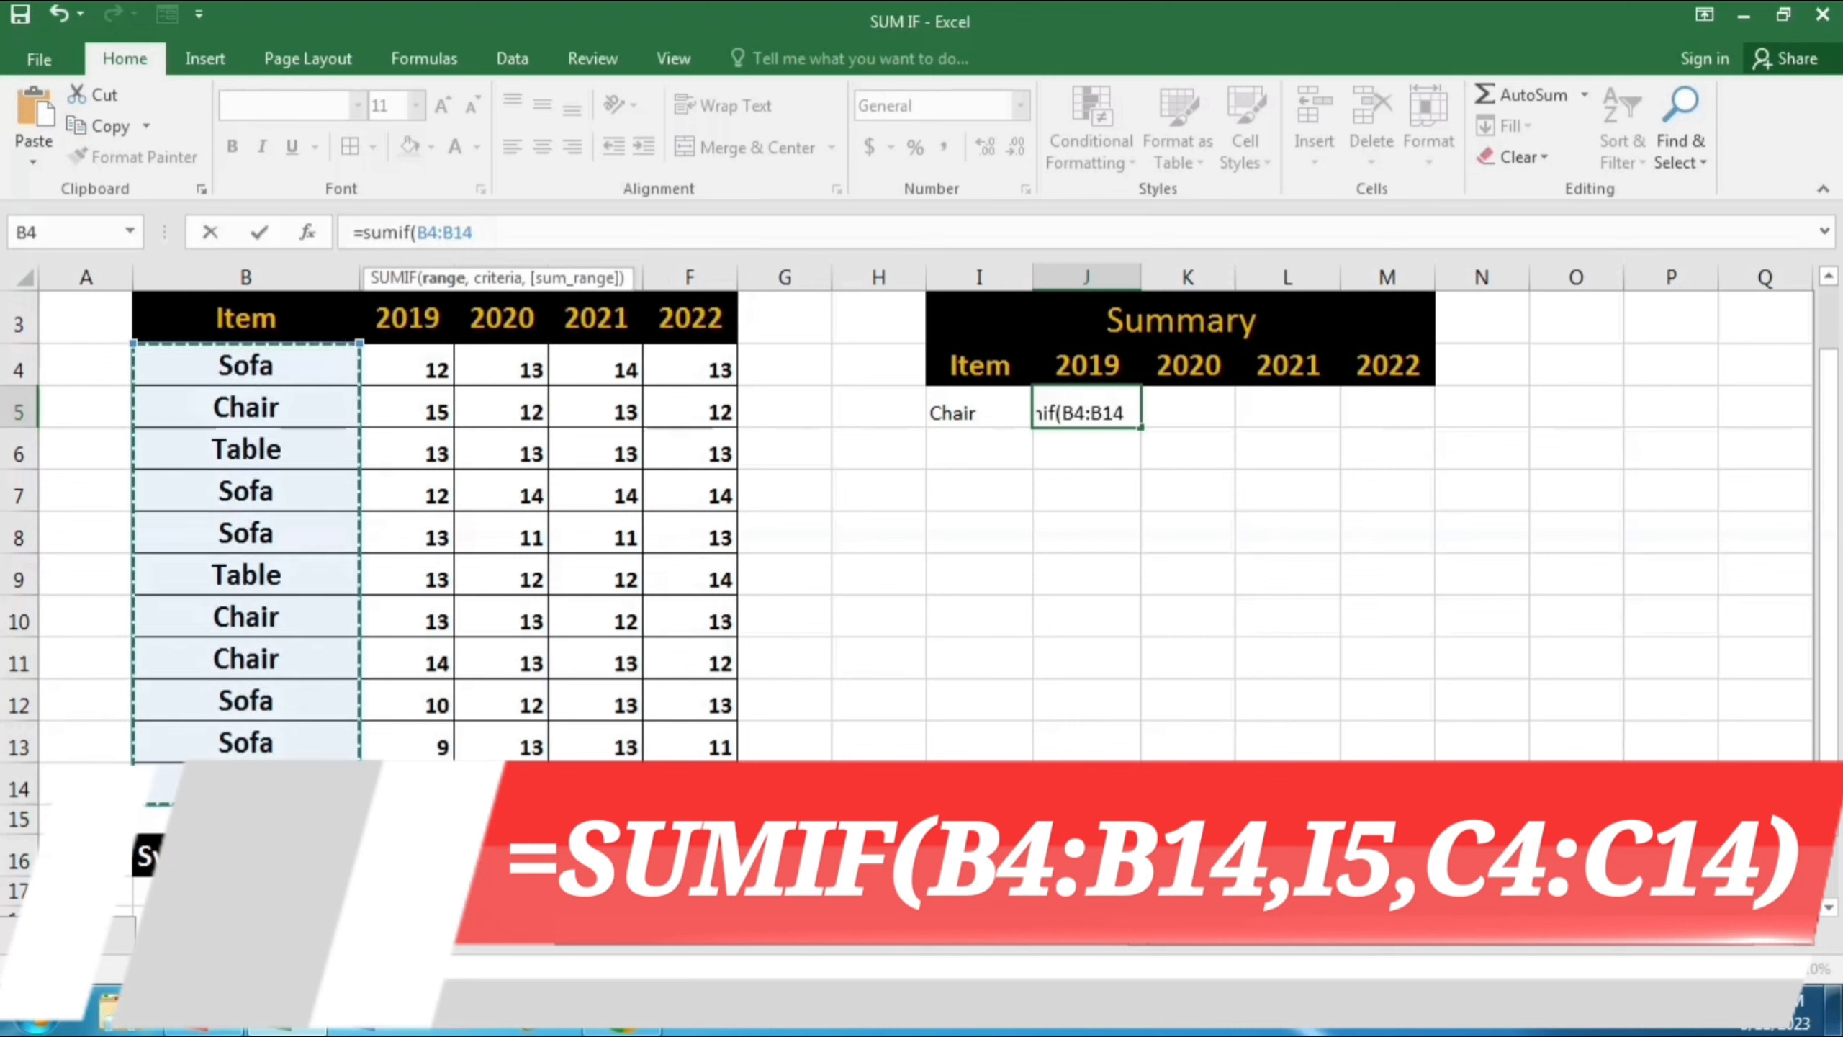
type(",")
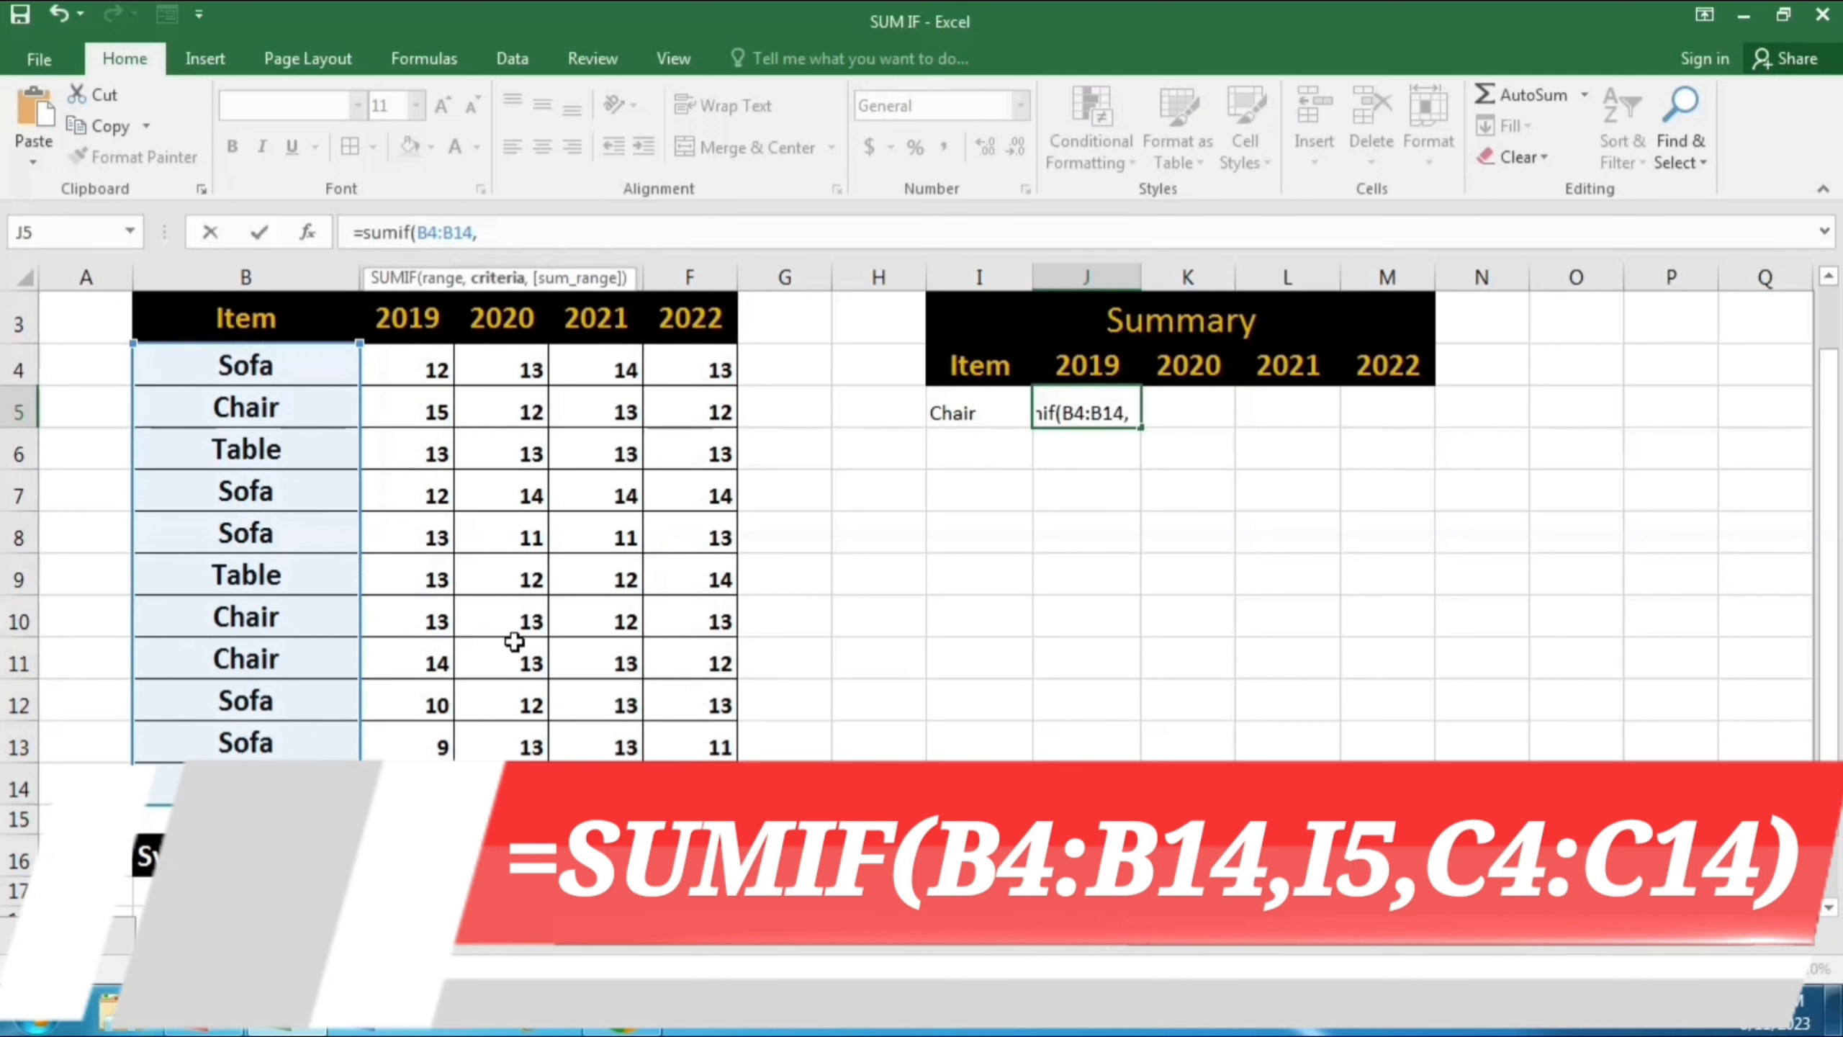
left_click(987, 411)
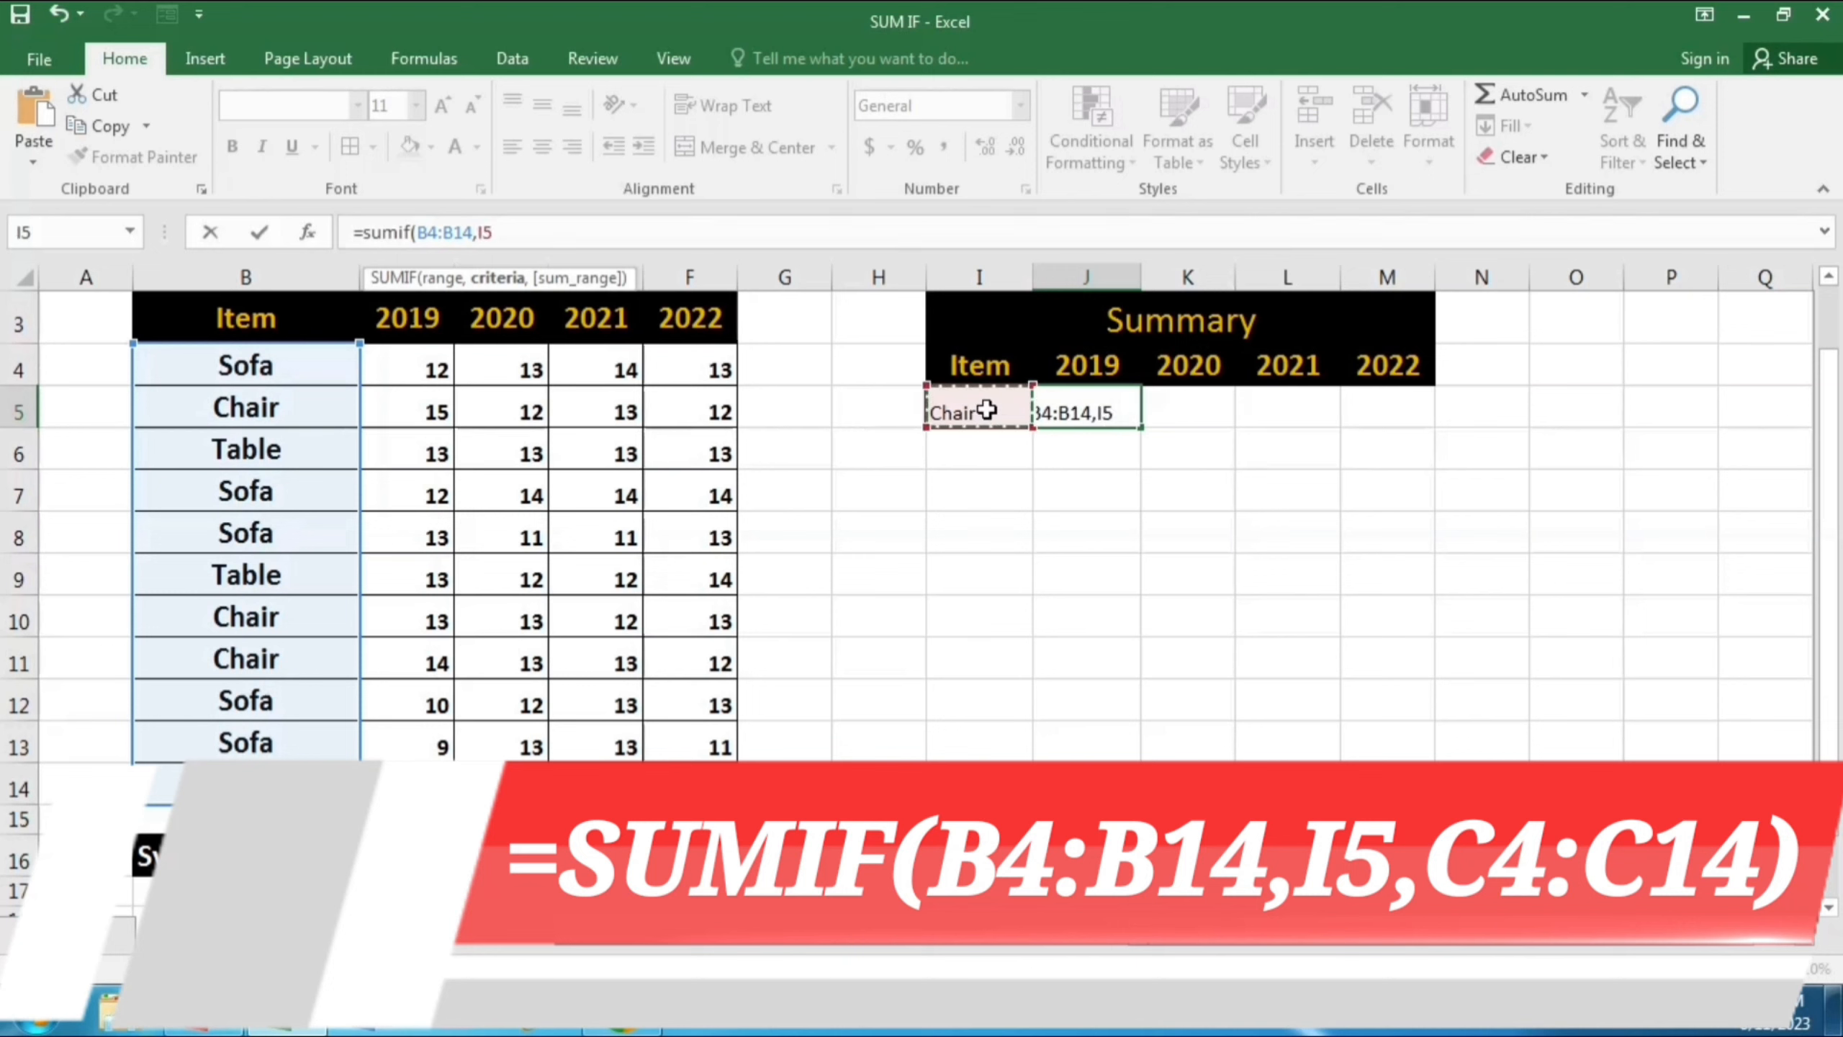
type(",")
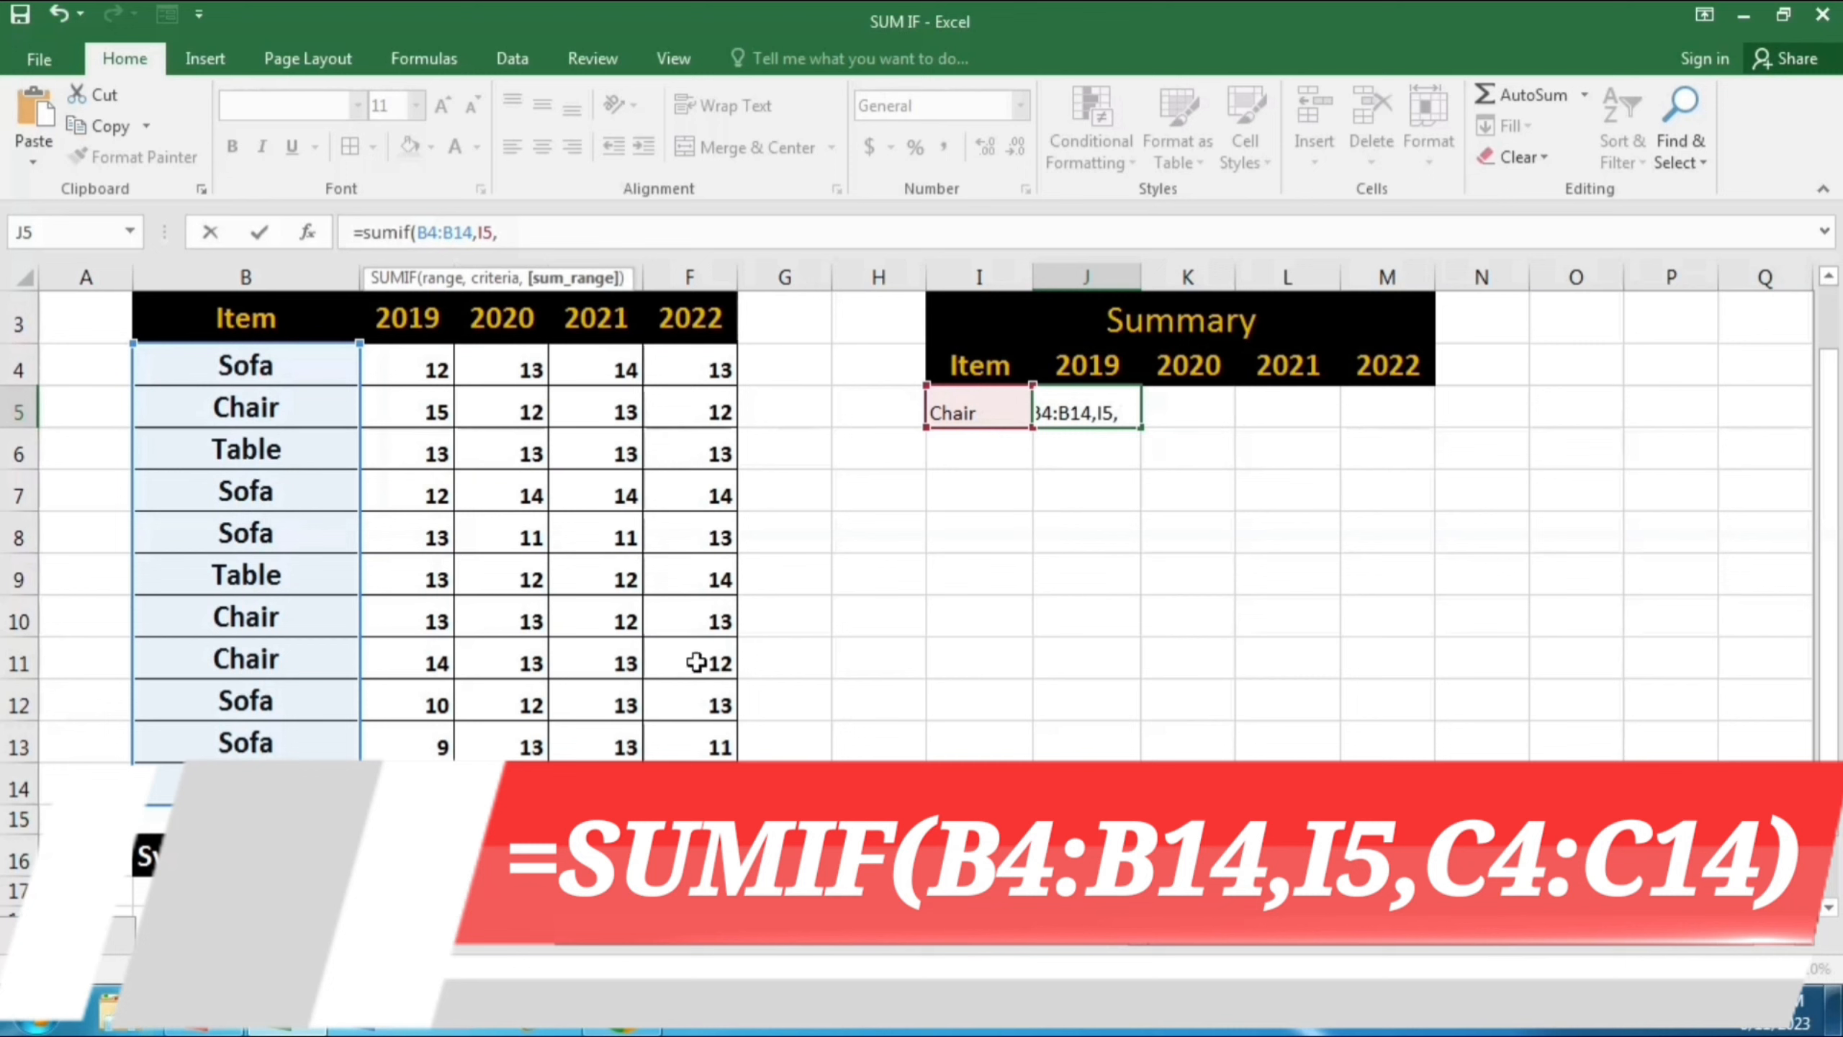
left_click(434, 370)
left_click_drag(434, 370, 440, 788)
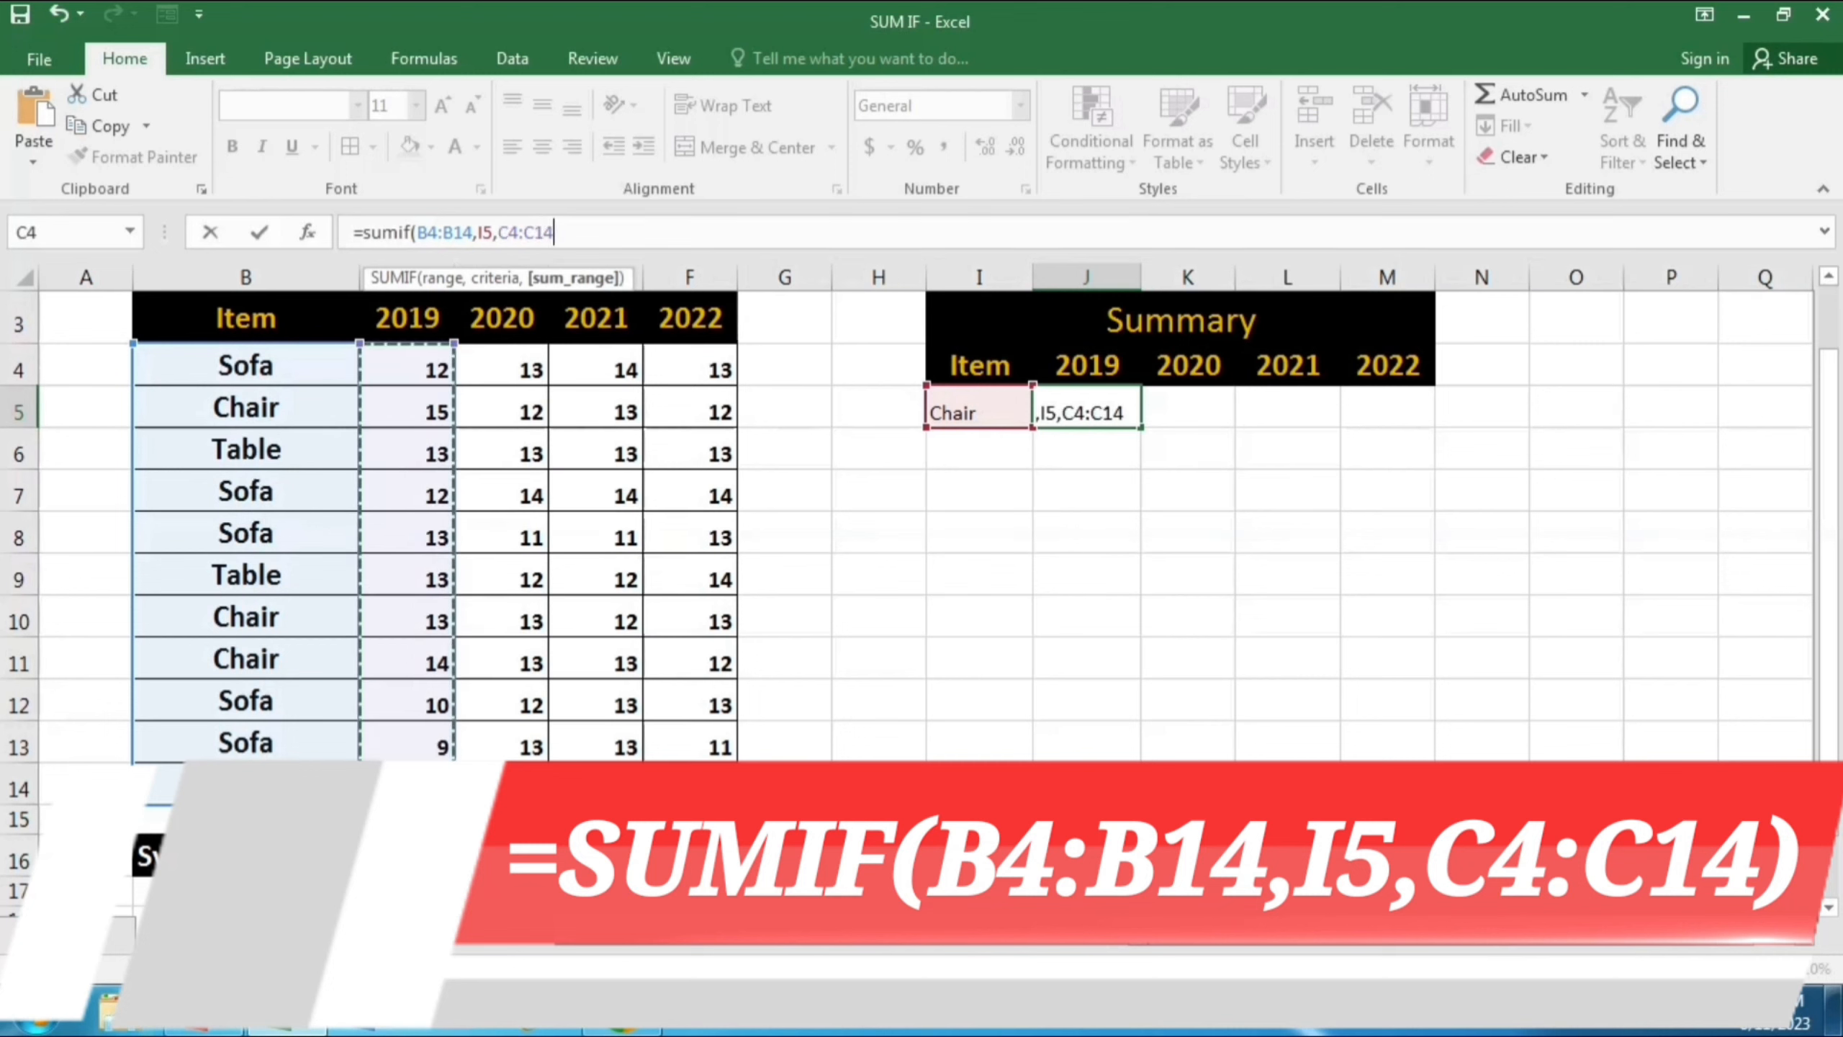
type(")")
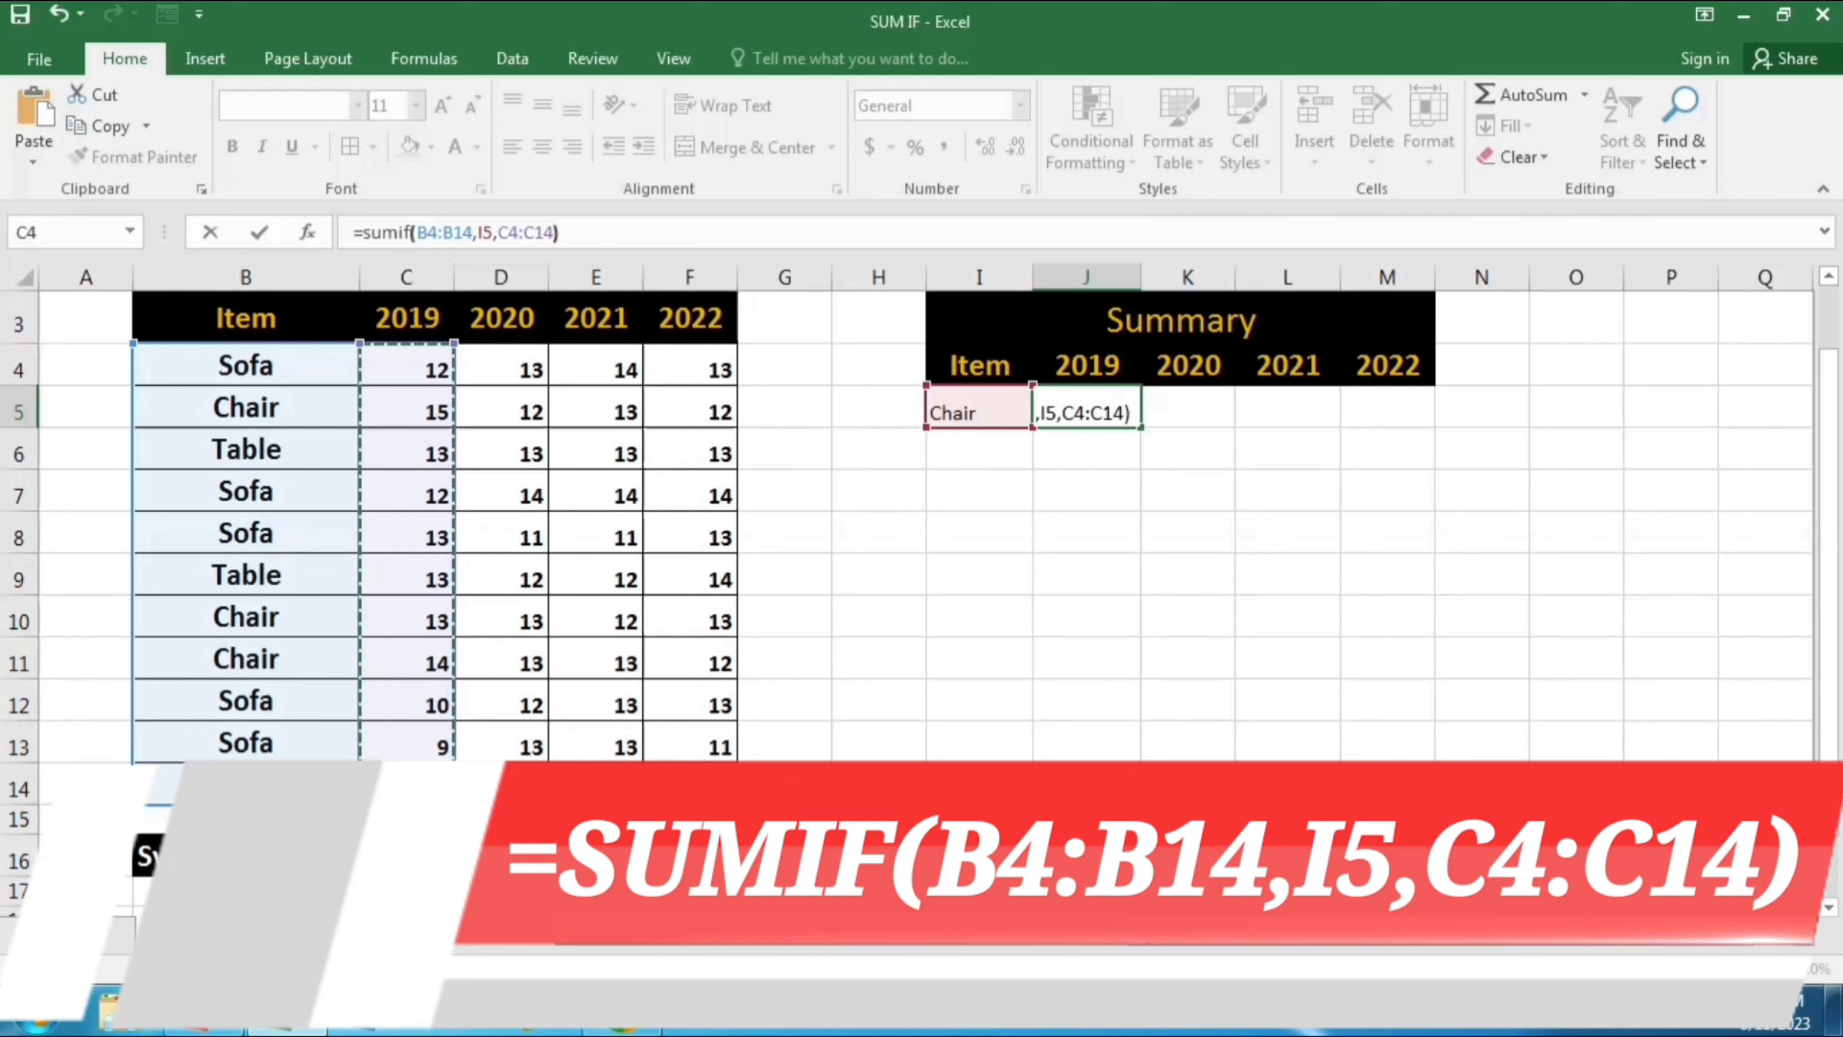
key("Return")
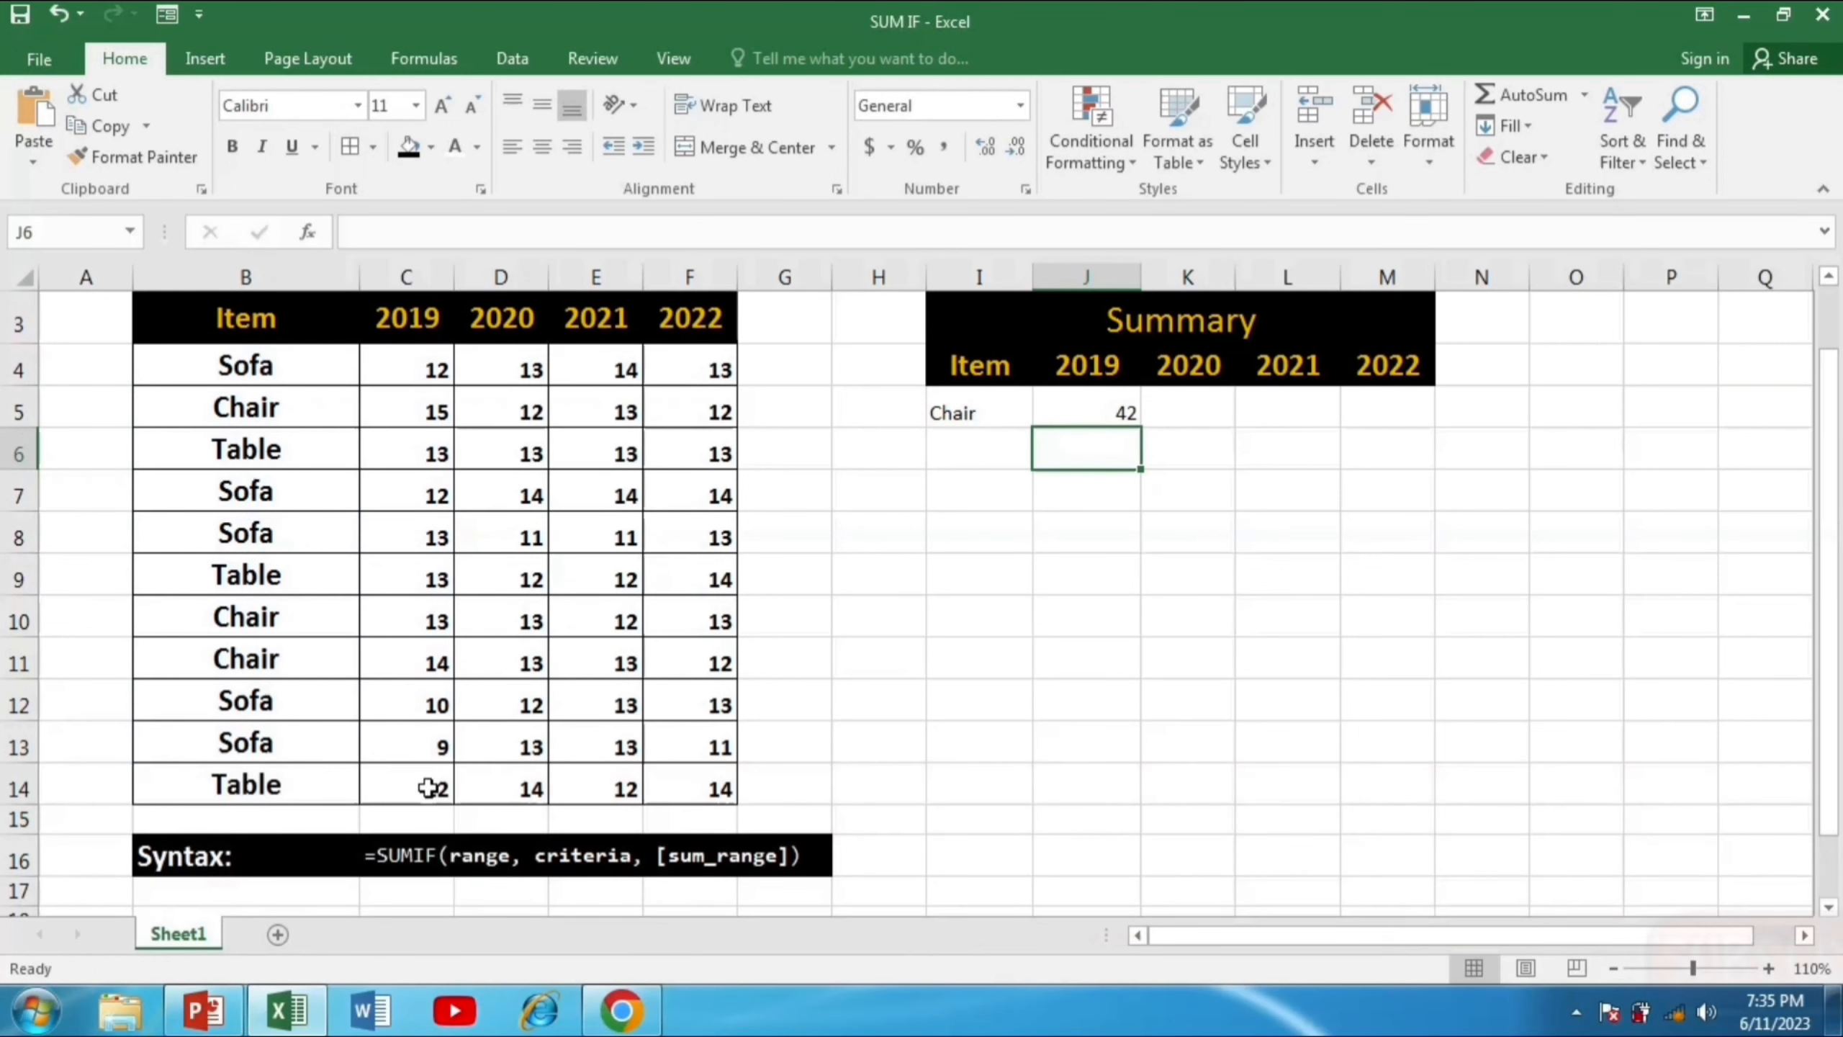
- Replace the summary item in I5 with "table"
left_click(971, 416)
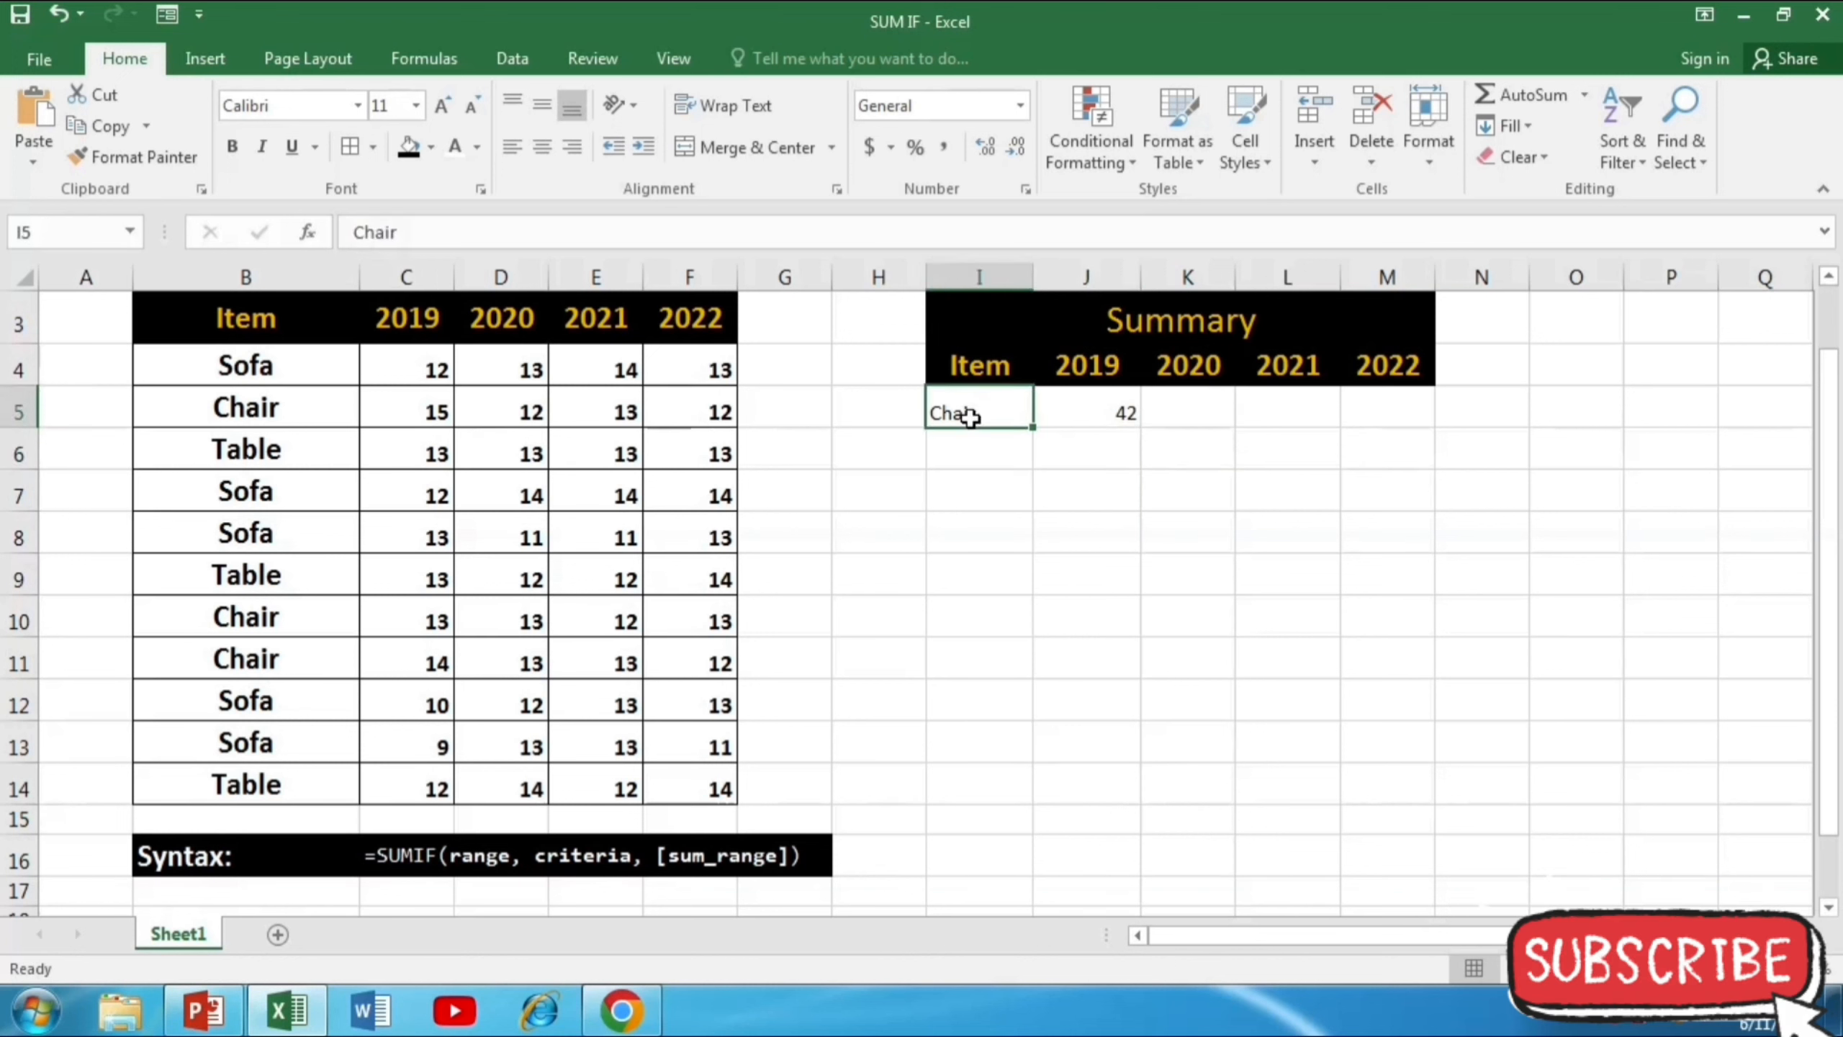
left_click(453, 240)
key("BackSpace")
key("BackSpace")
key("BackSpace")
key("BackSpace")
key("BackSpace")
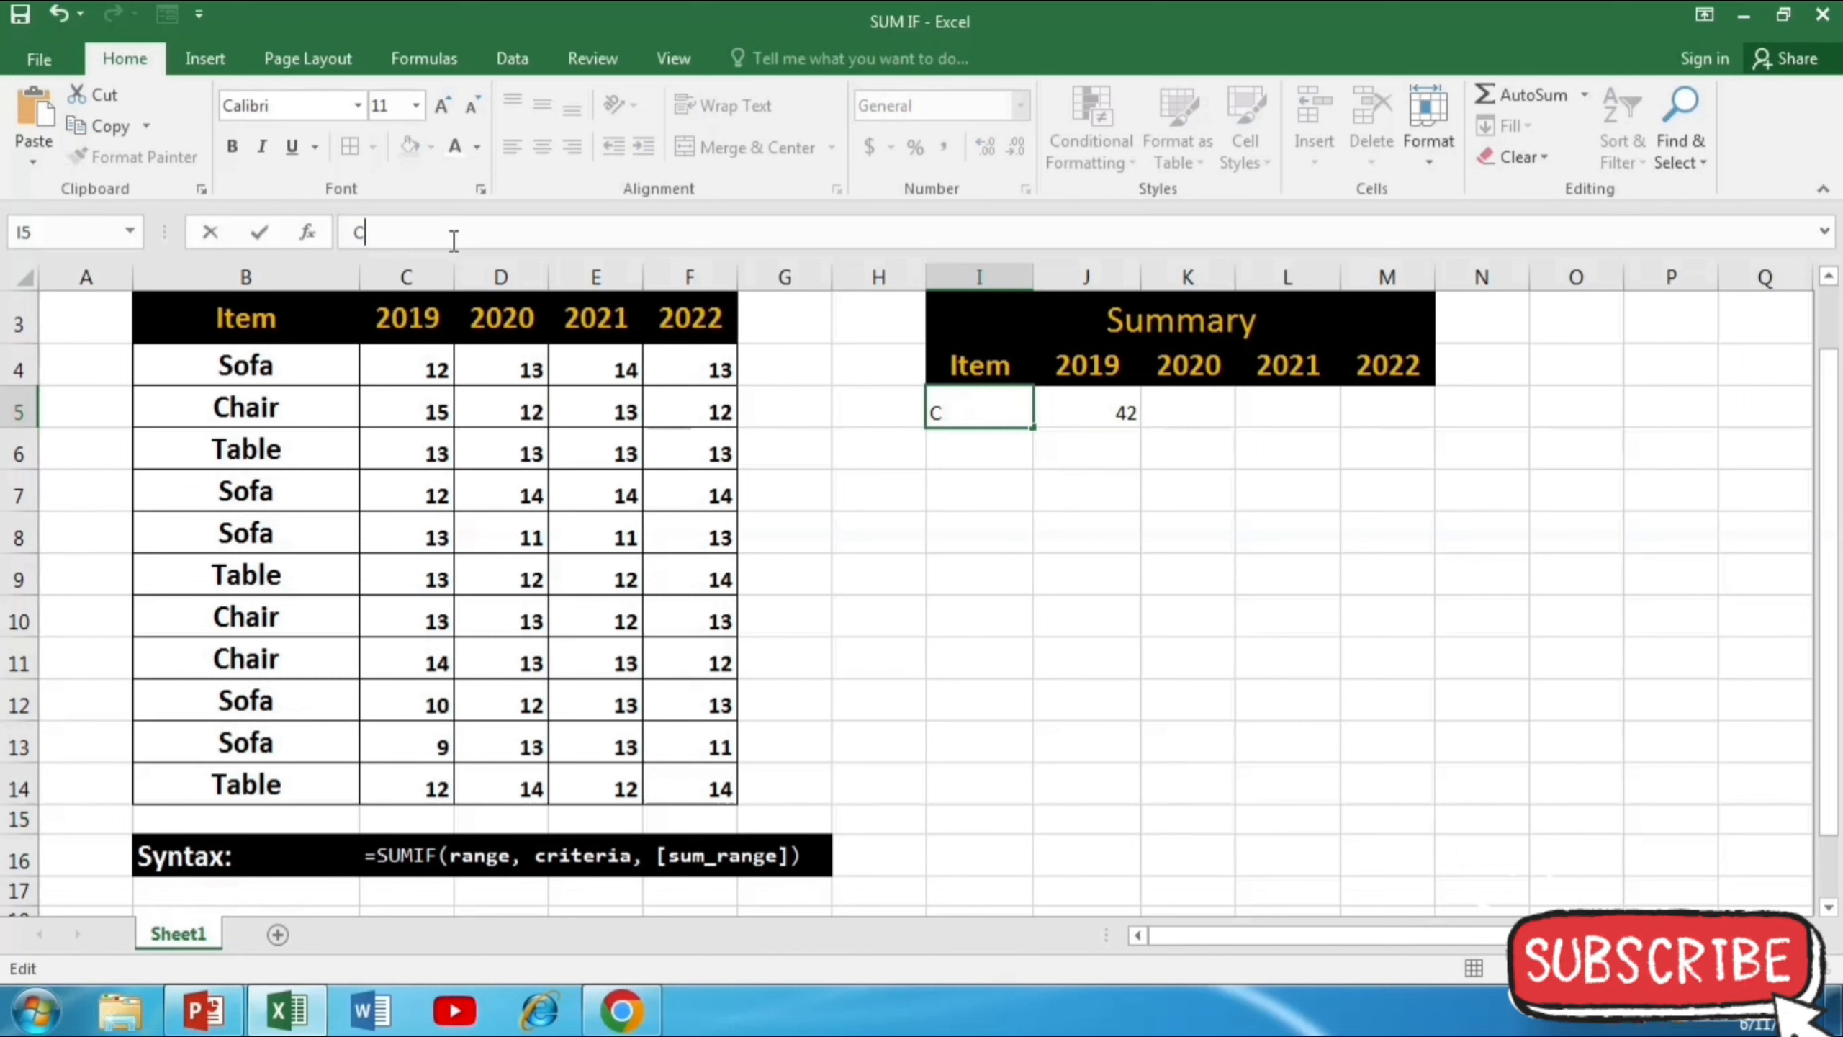
type("table")
left_click(1086, 532)
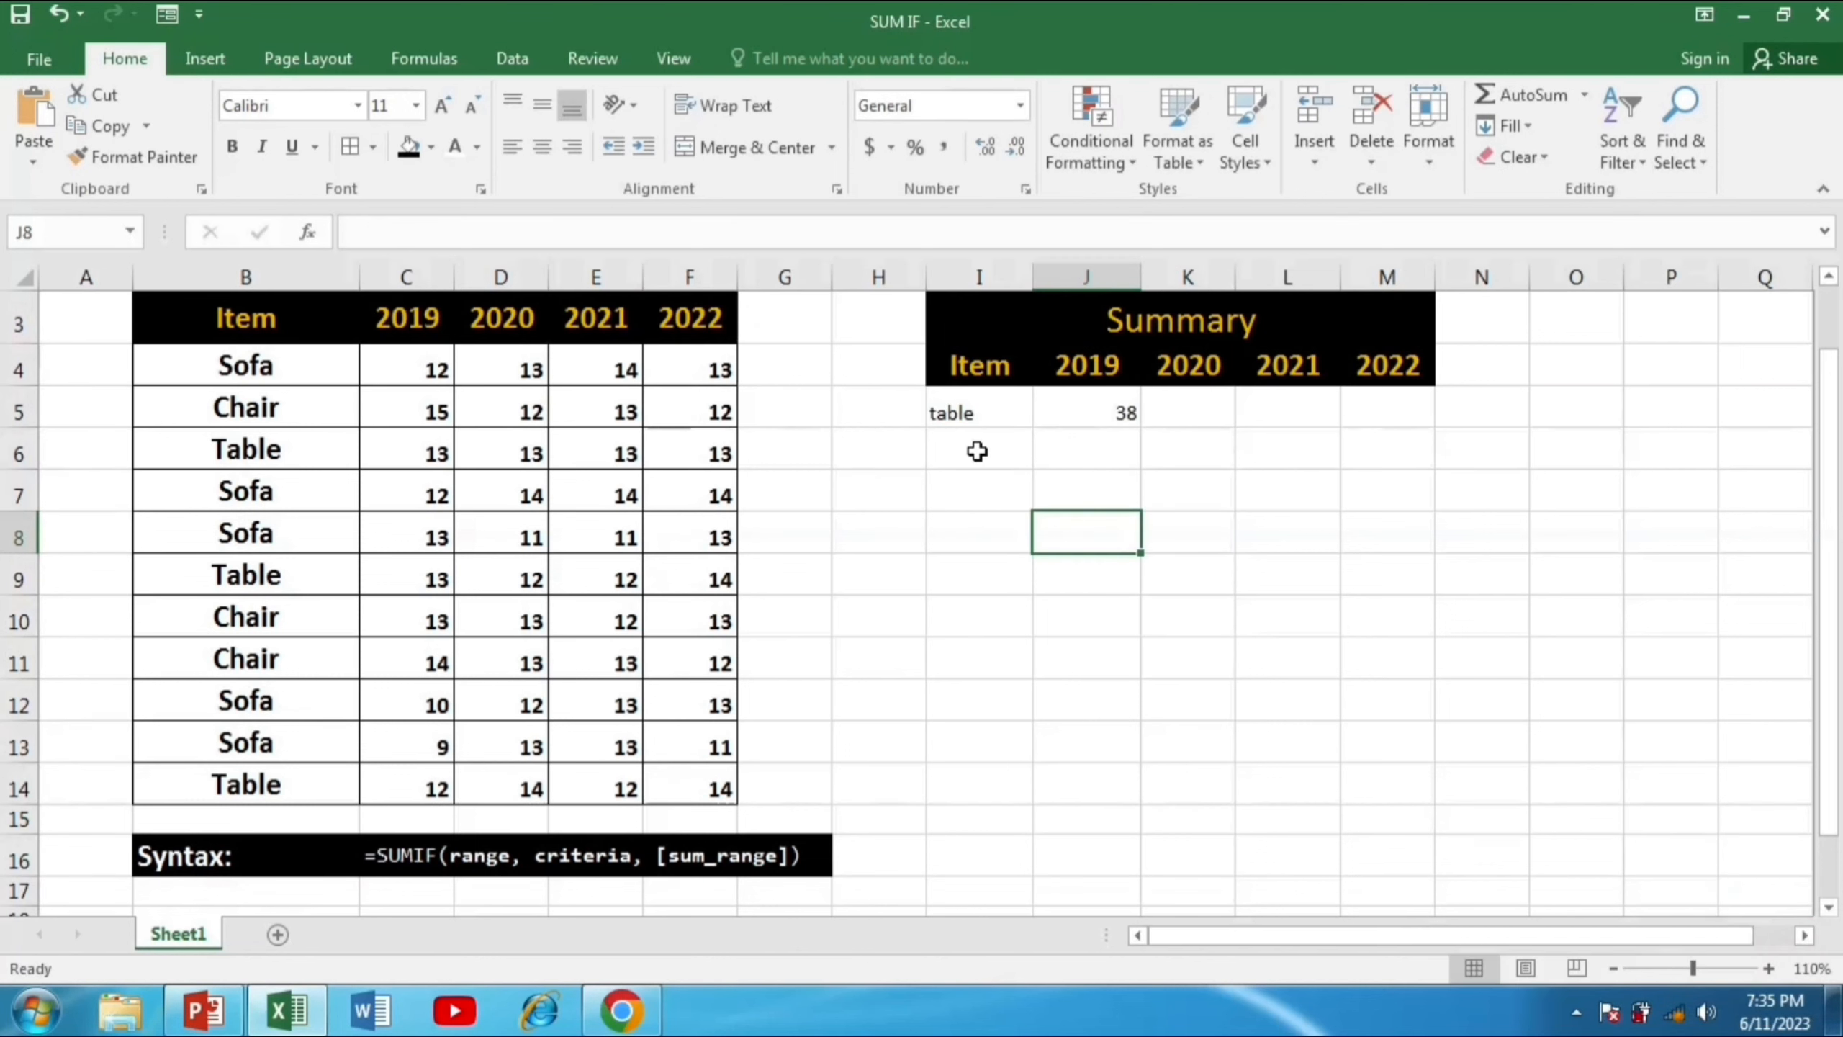
- Set the summary item in I5 to "Sofa"
left_click(992, 429)
type("Sofa")
key("Return")
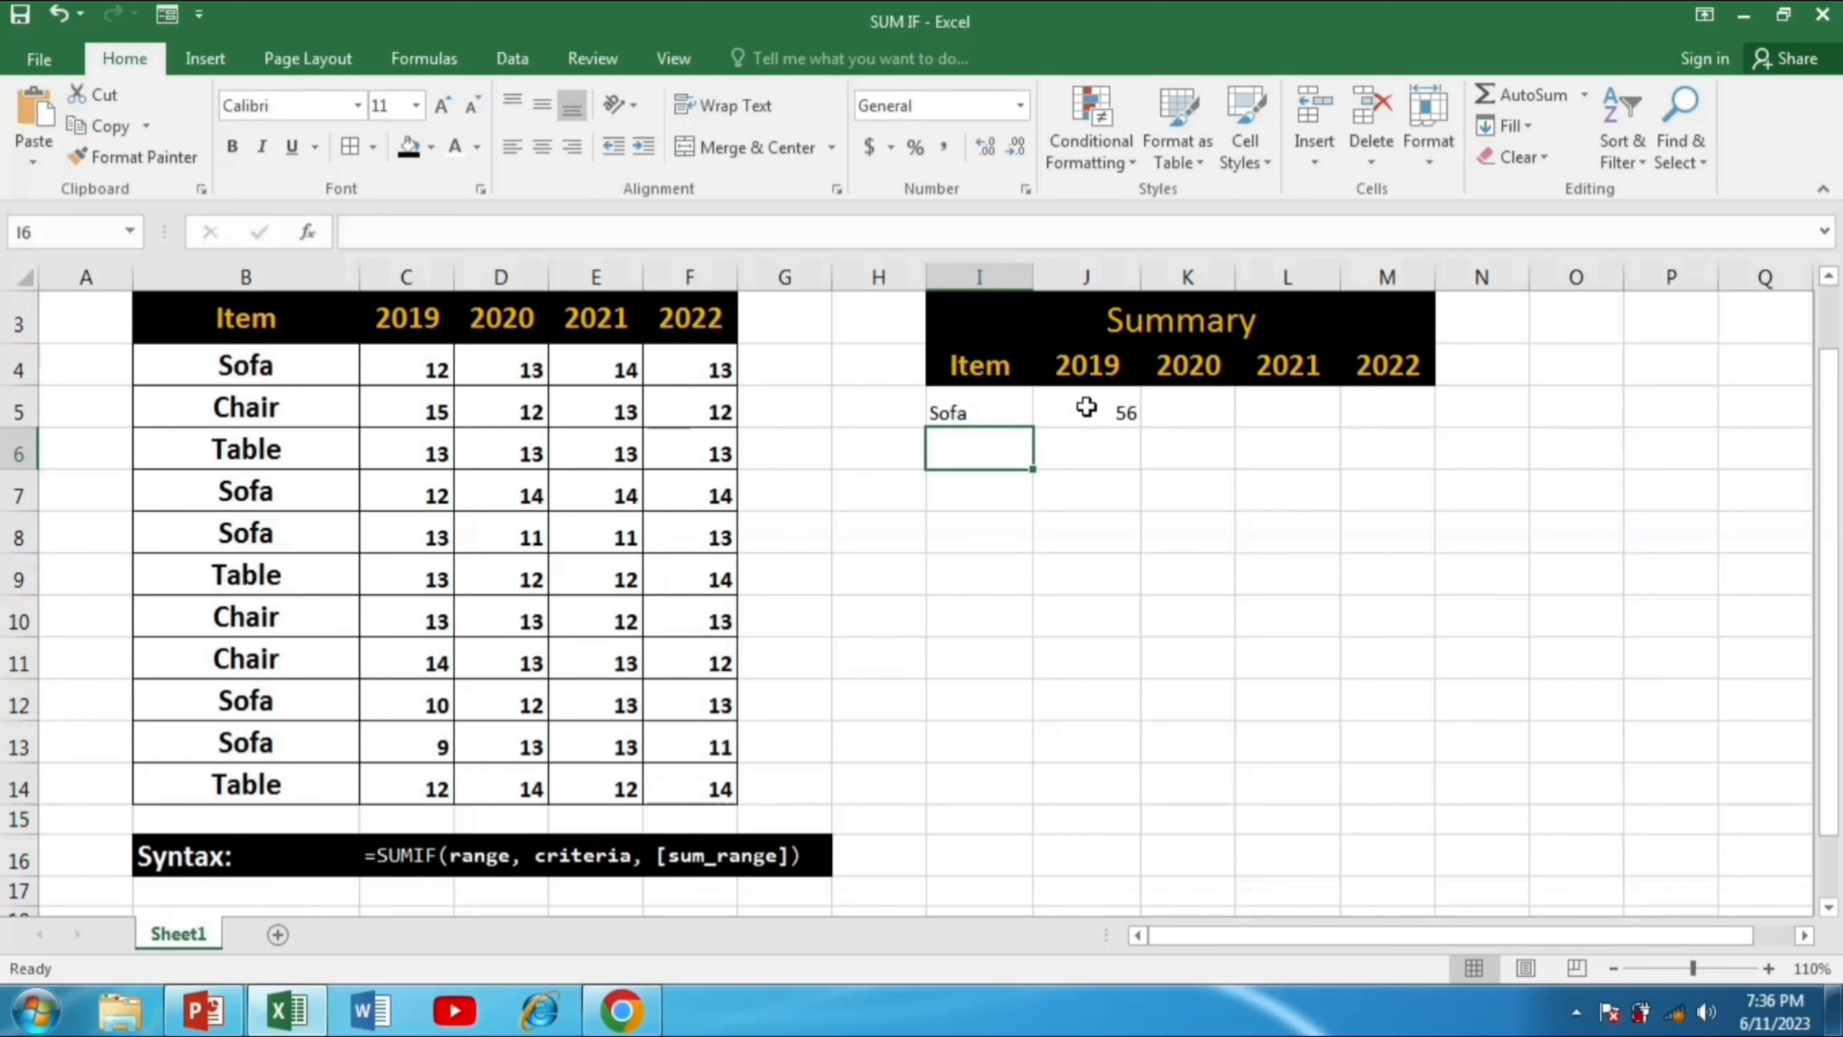
- Enter a SUMIF formula in K5 for 2020 using range B4:B14, criteria I5 and sum range D4:D14
left_click(1211, 413)
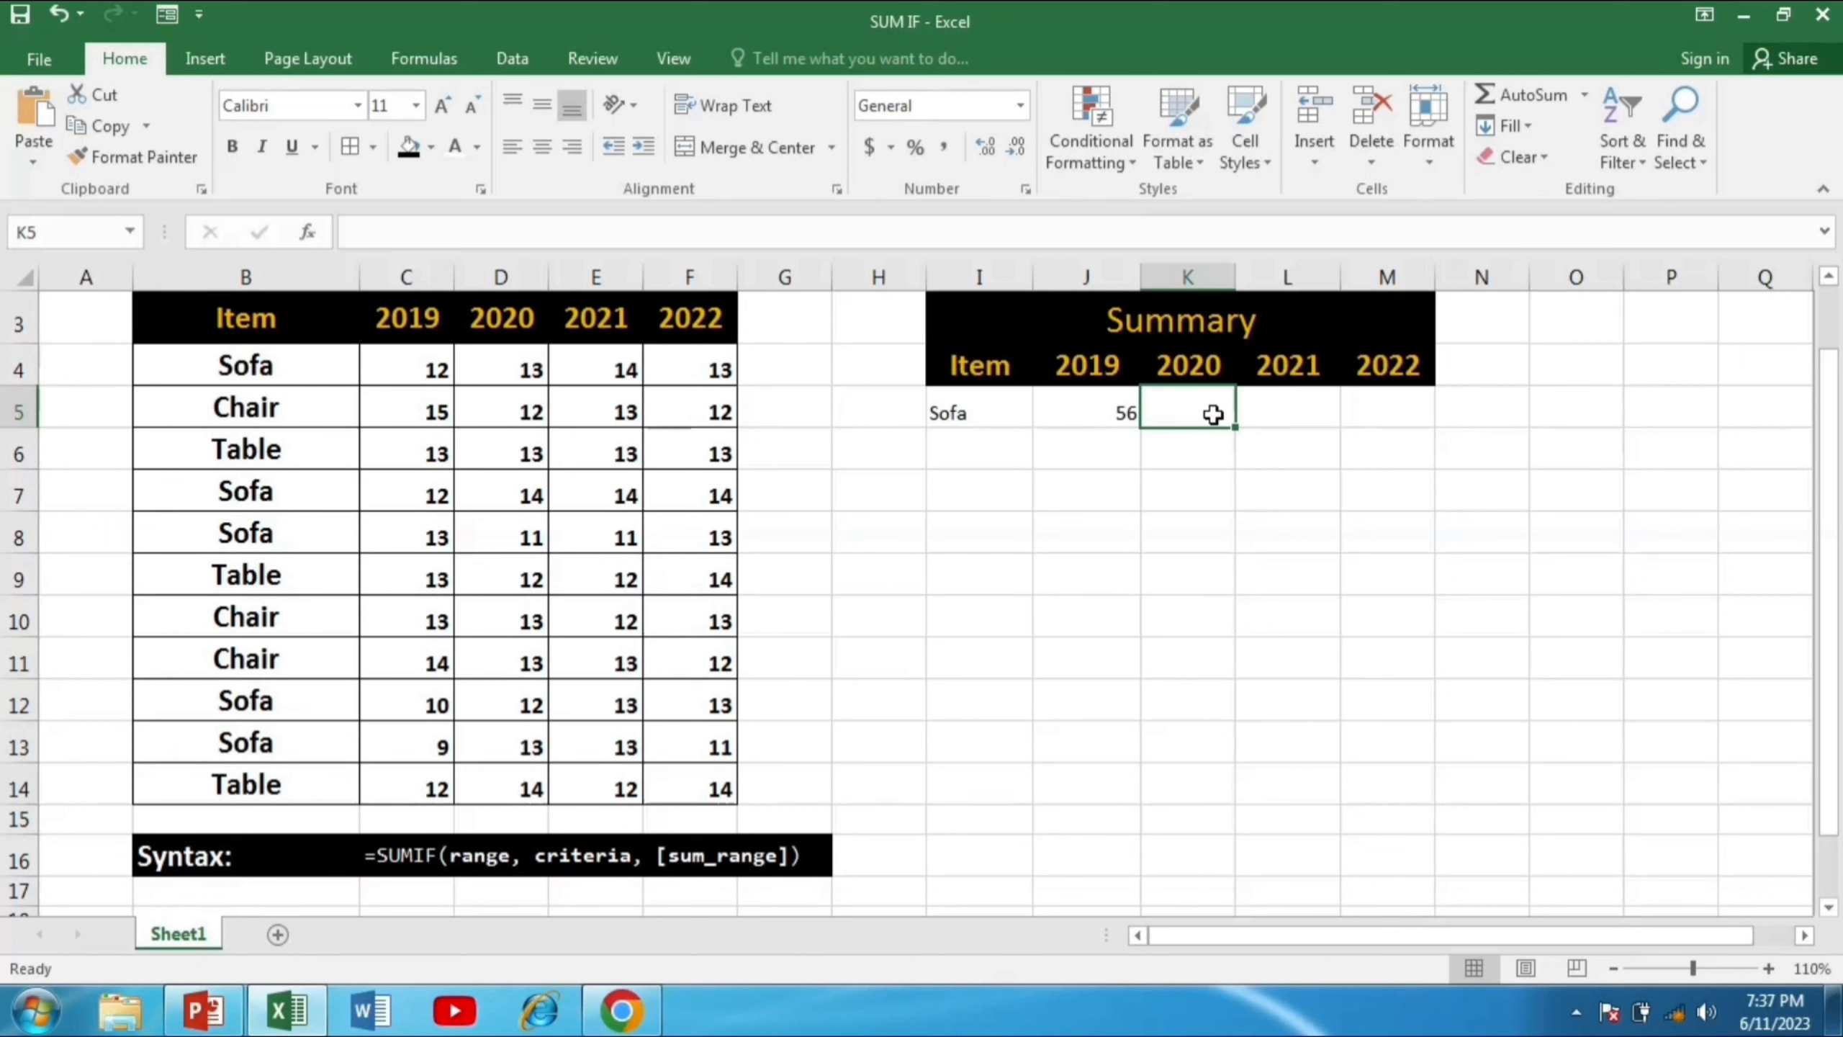
type("=sumif(")
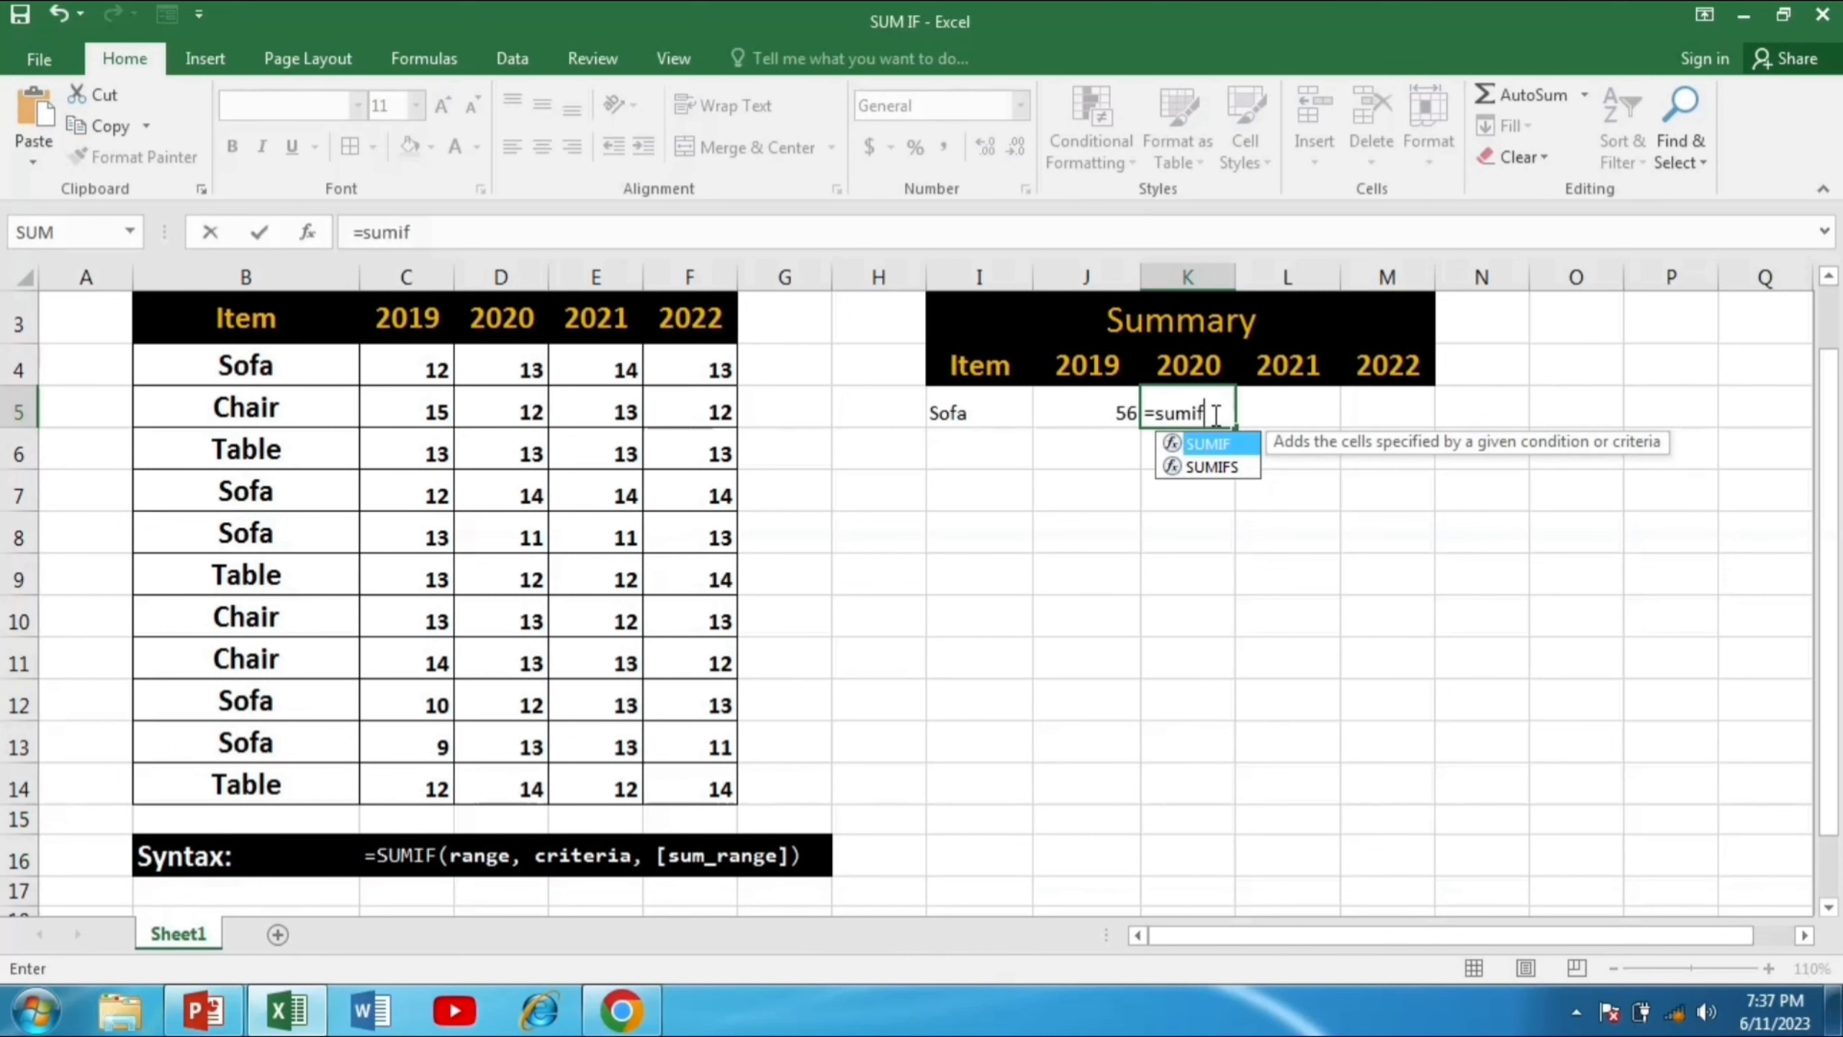
left_click_drag(245, 365, 294, 781)
type(",")
left_click(957, 412)
type(",")
left_click_drag(523, 370, 515, 774)
key("Return")
- Enter a SUMIF formula in L5 for 2021 using range B4:B14, criteria I5 and sum range E4:E14
type("=sumif(")
left_click_drag(311, 371, 294, 781)
type(",")
left_click(953, 410)
type(",")
left_click_drag(602, 369, 563, 770)
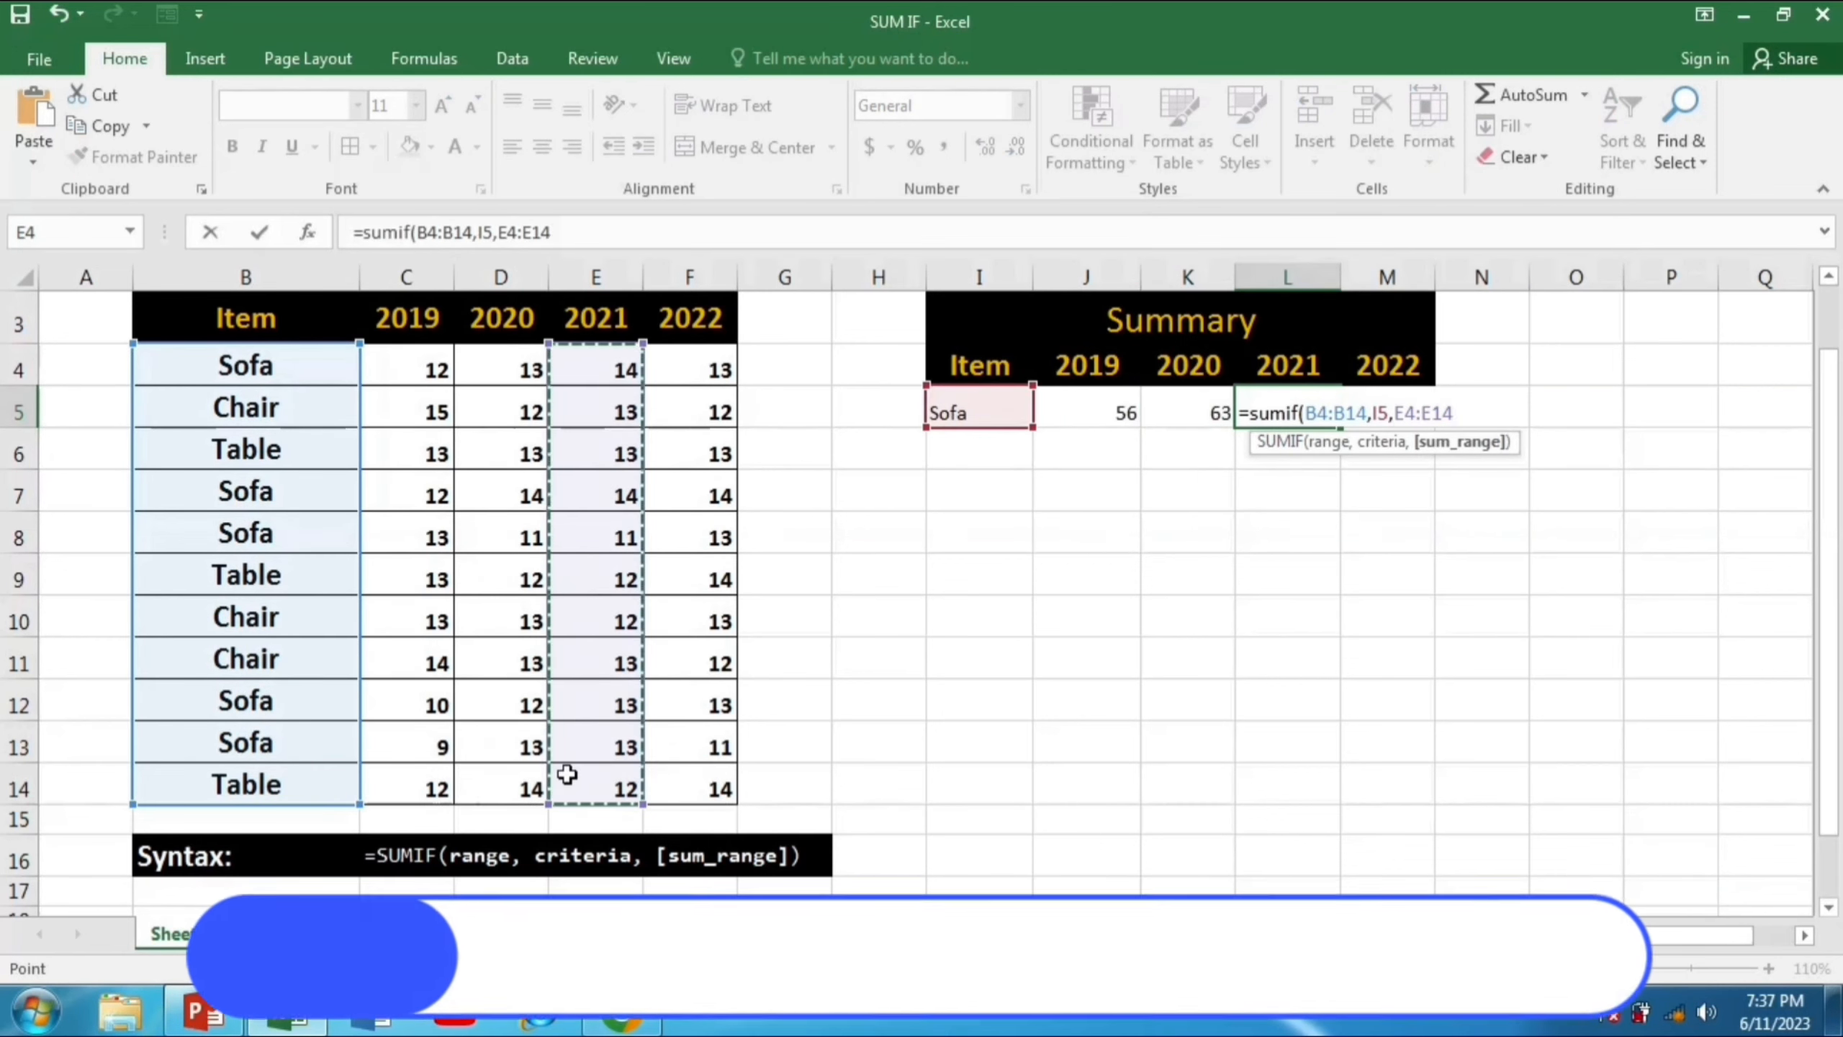
key("Return")
- Enter a SUMIF formula in M5 for 2022 using range B4:B14, criteria I5 and sum range F4:F14
type("=sumif(")
left_click_drag(305, 369, 294, 780)
type(",")
left_click(965, 413)
type(",")
left_click_drag(693, 370, 689, 780)
key("Return")
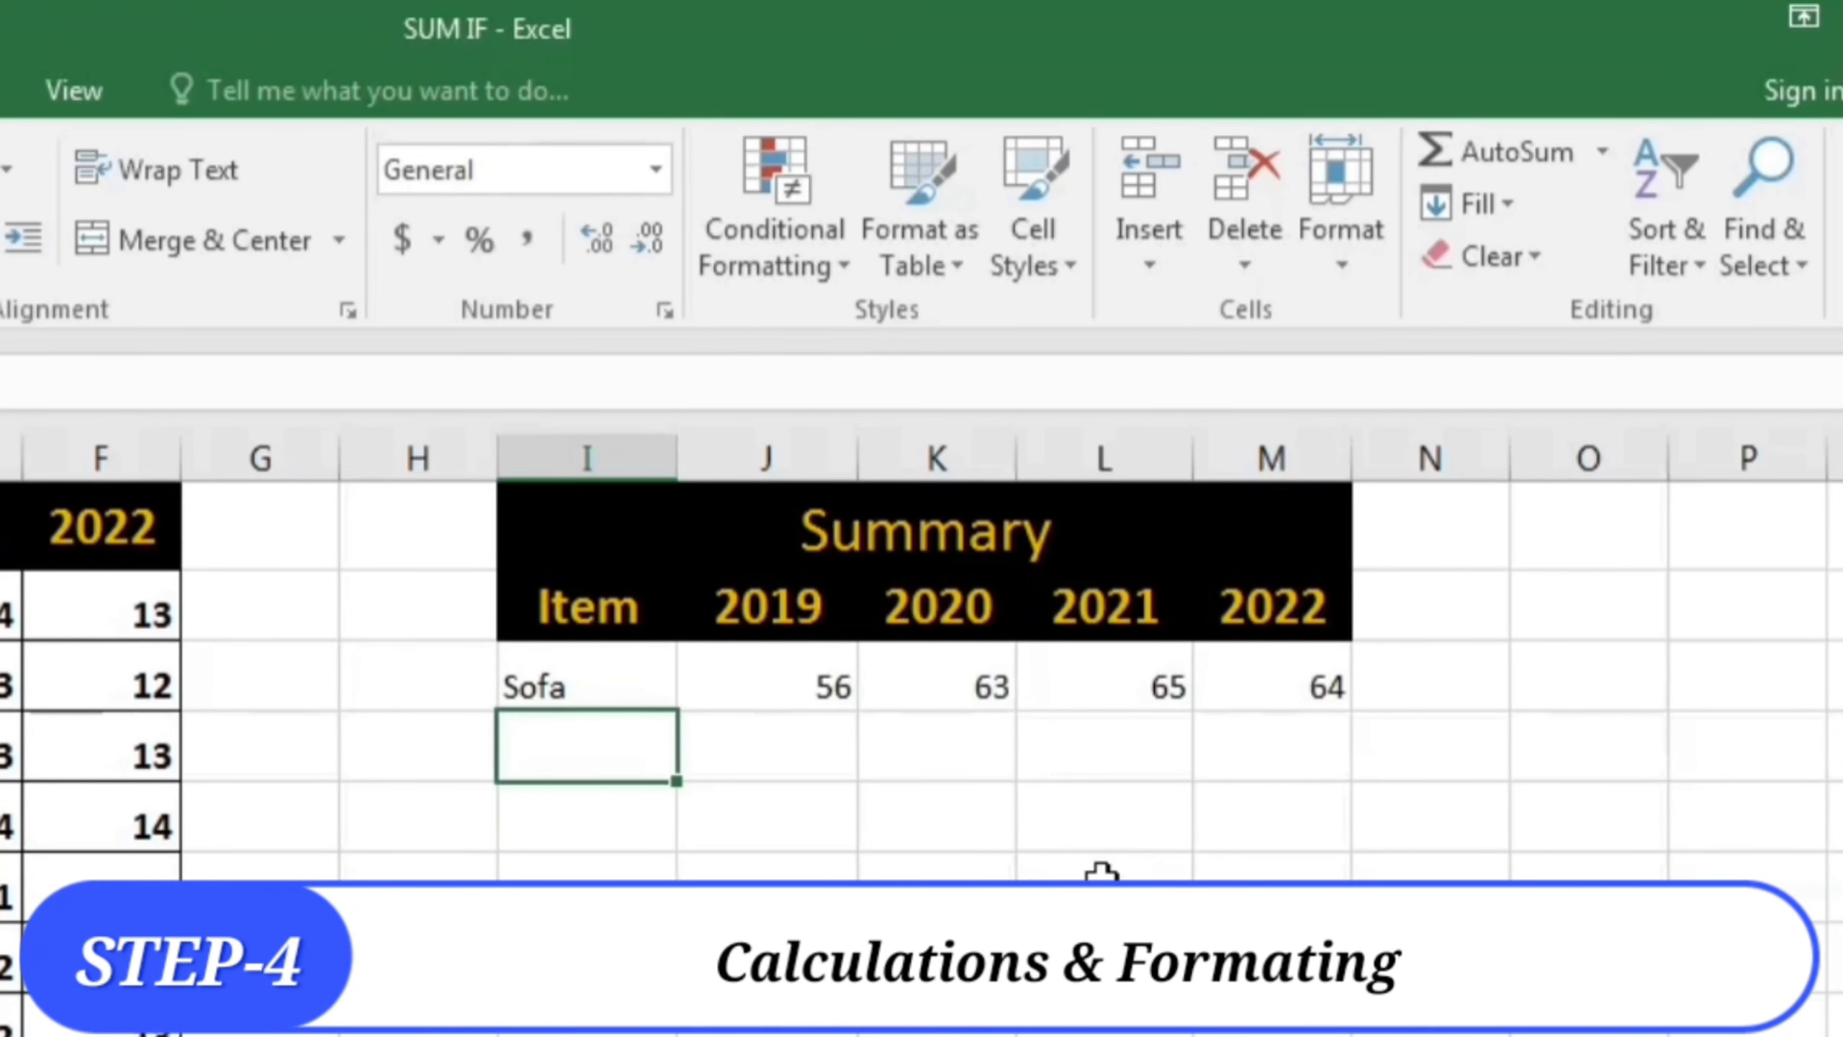
- Add "Table" and "Chair" below Sofa in the summary and fill the J5:M5 formulas down through both rows
type("Table")
key("Return")
type("Chair")
key("Return")
left_click_drag(767, 676, 1272, 676)
left_click_drag(1352, 710, 1352, 820)
- Make the summary item names and totals in I5:M7 bold
left_click_drag(587, 677, 1272, 817)
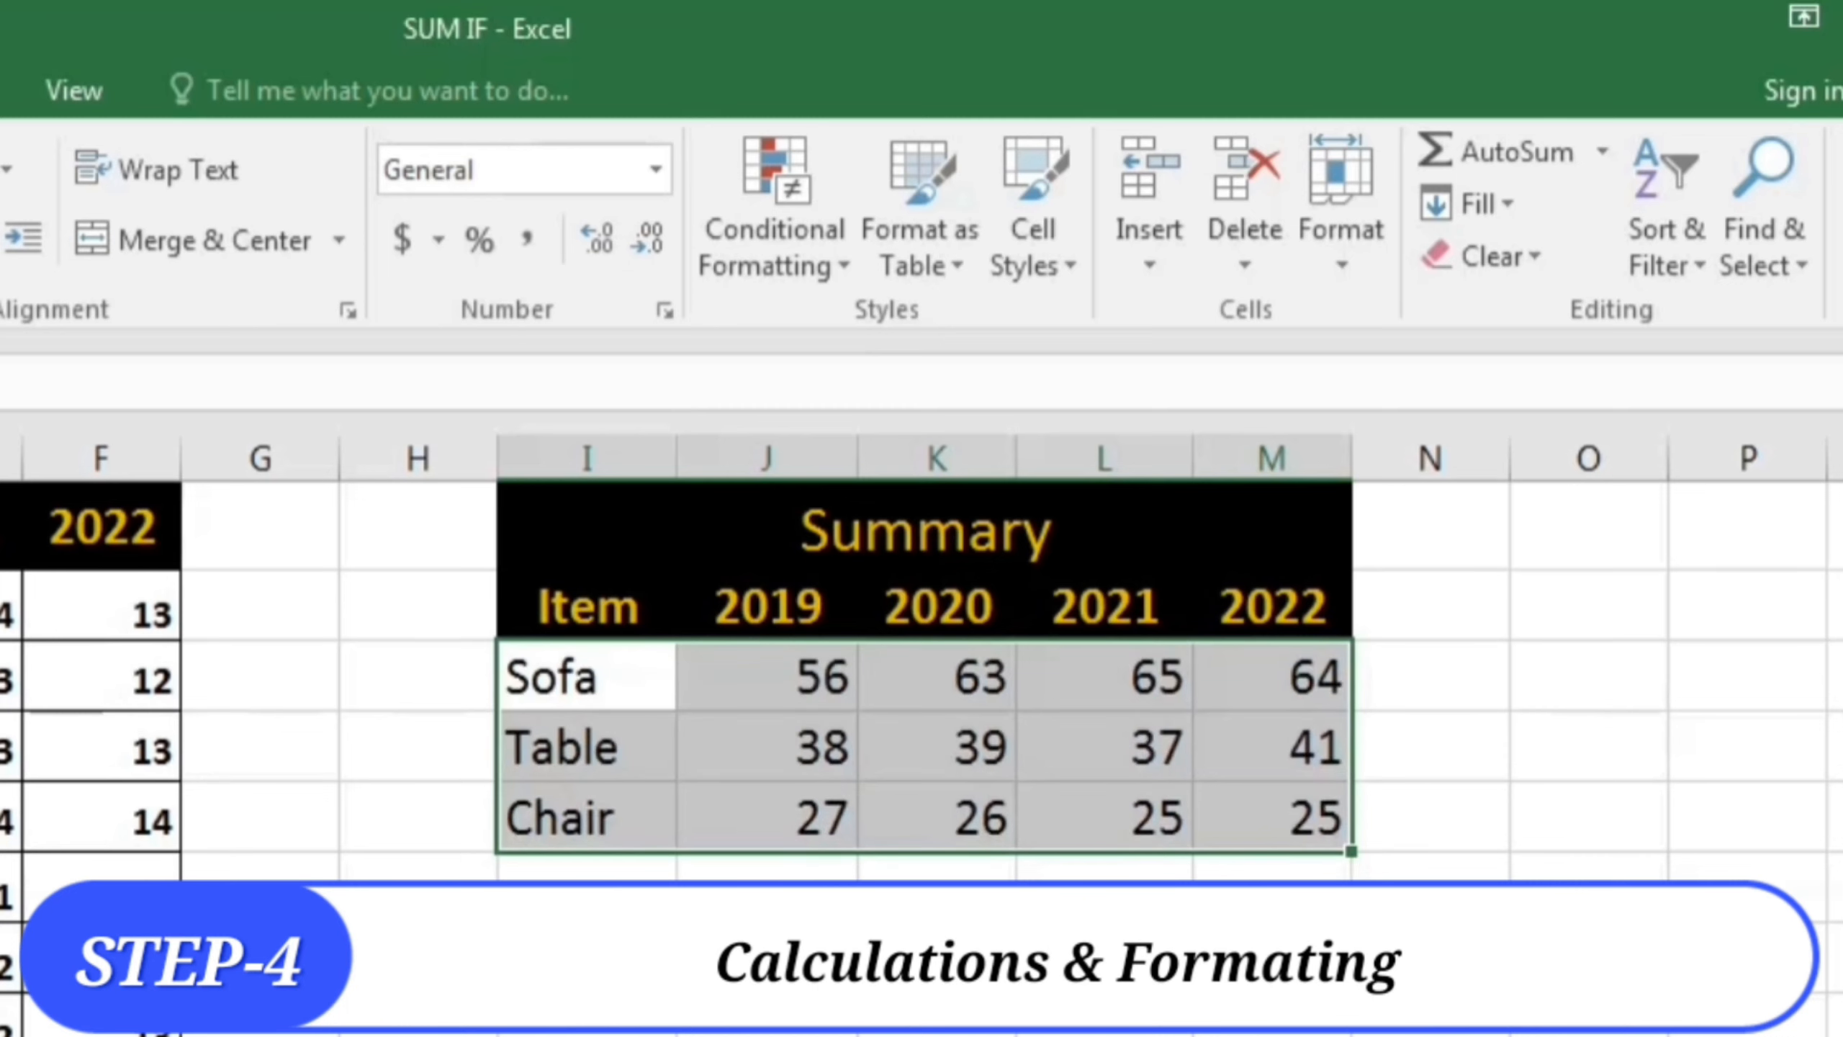
key("ctrl+b")
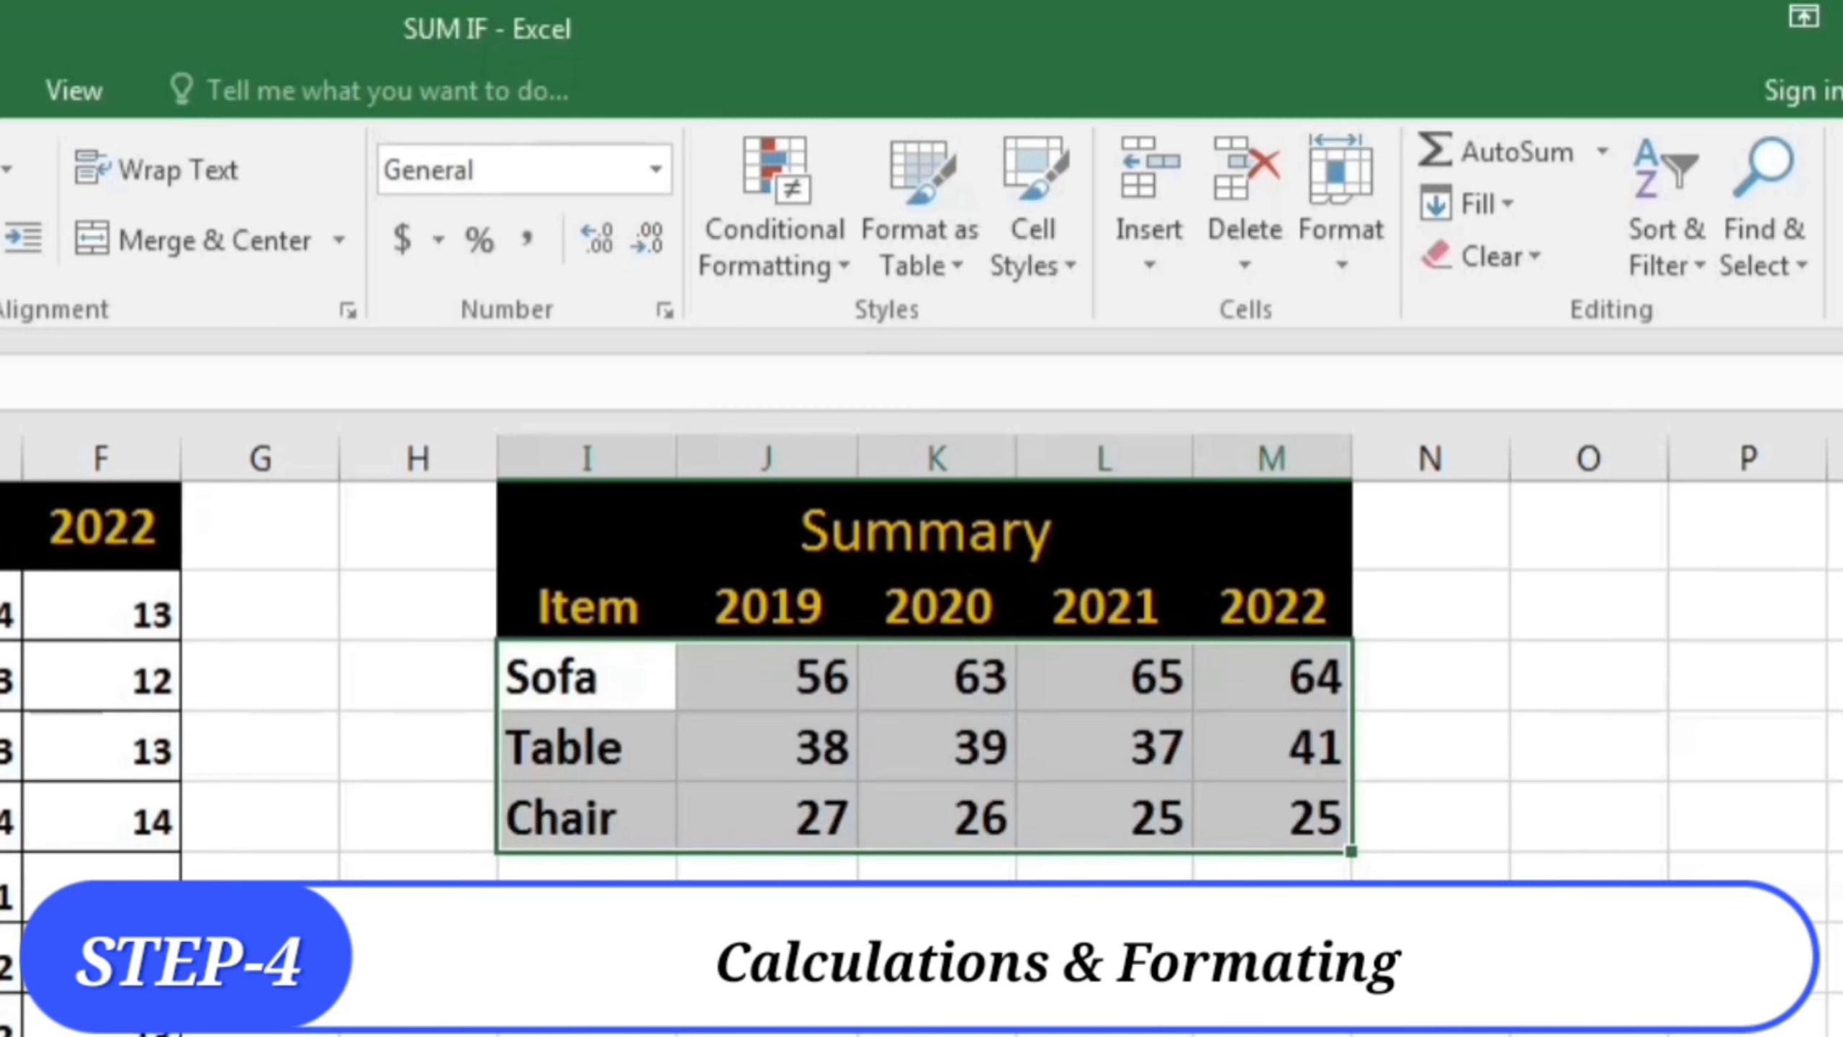